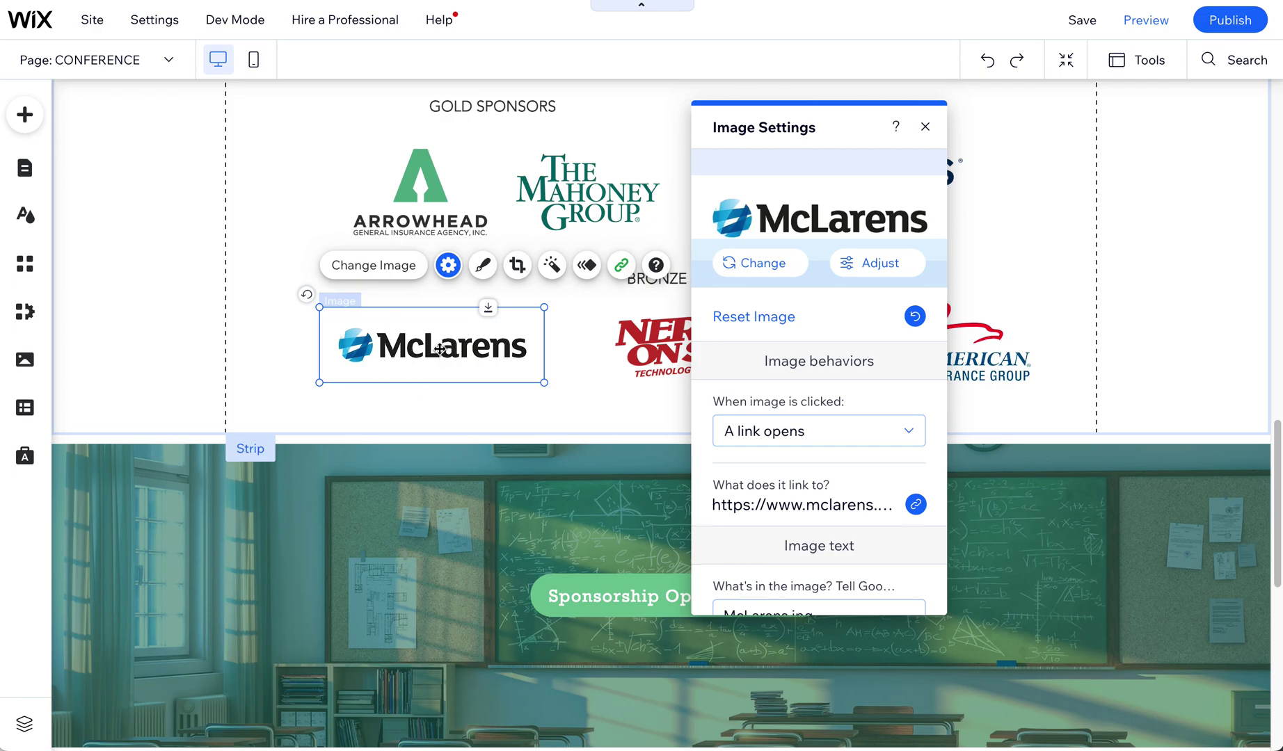
Step: Give the sponsor strip a solid white #FFFFFF background and close the colour panel
{"action": "left_click", "coordinate": [248, 344]}
{"action": "left_click", "coordinate": [355, 484]}
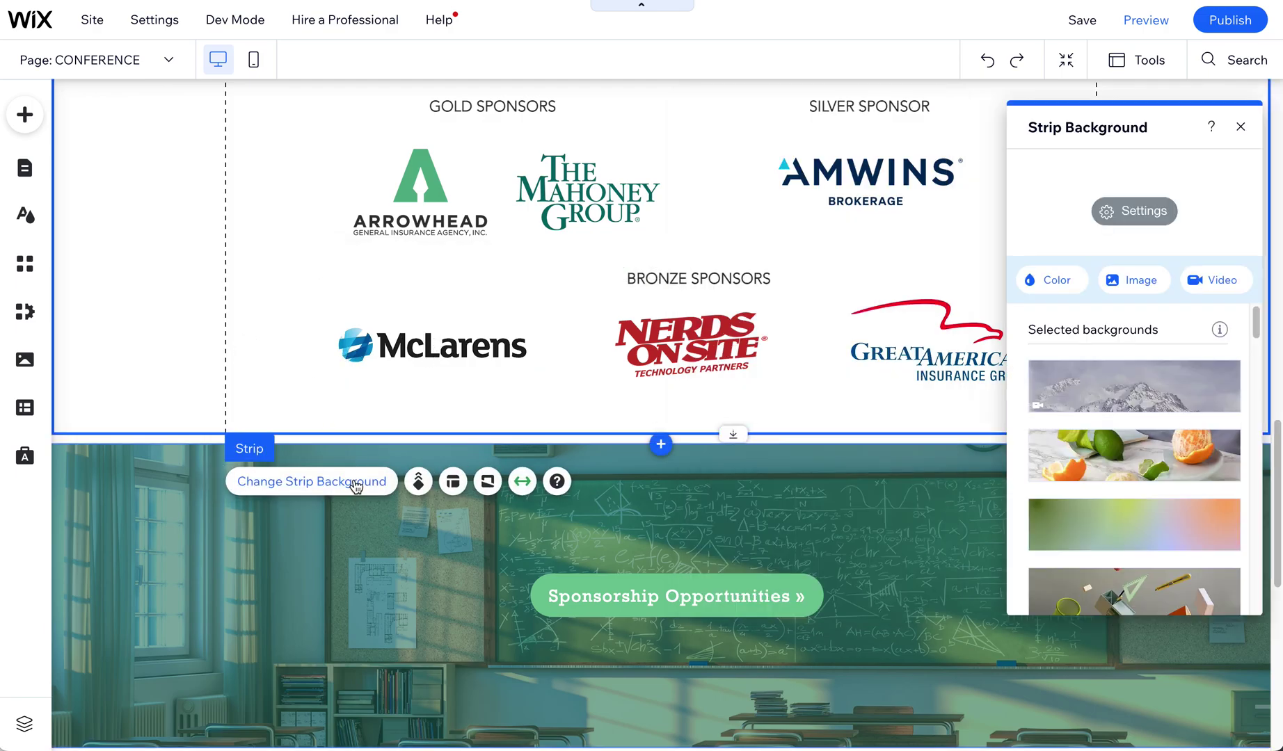
{"action": "left_click", "coordinate": [1052, 287]}
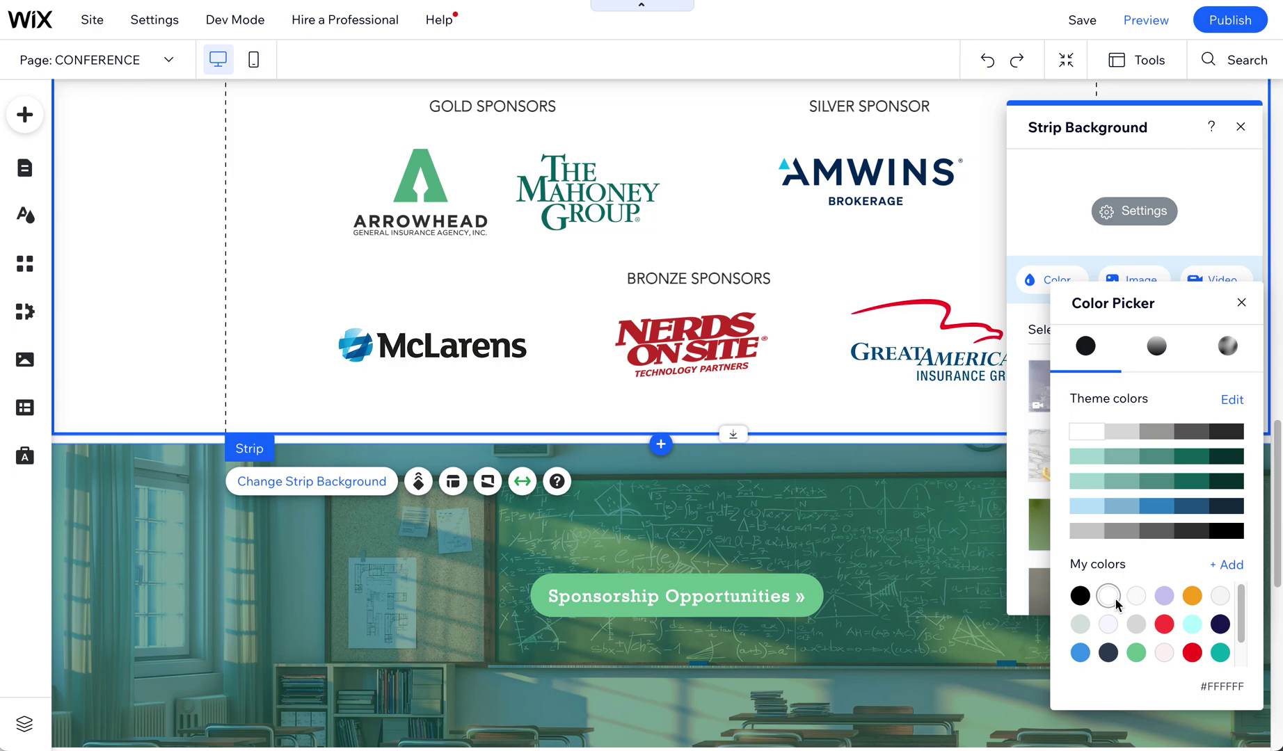
{"action": "left_click", "coordinate": [460, 354]}
{"action": "left_click", "coordinate": [460, 355]}
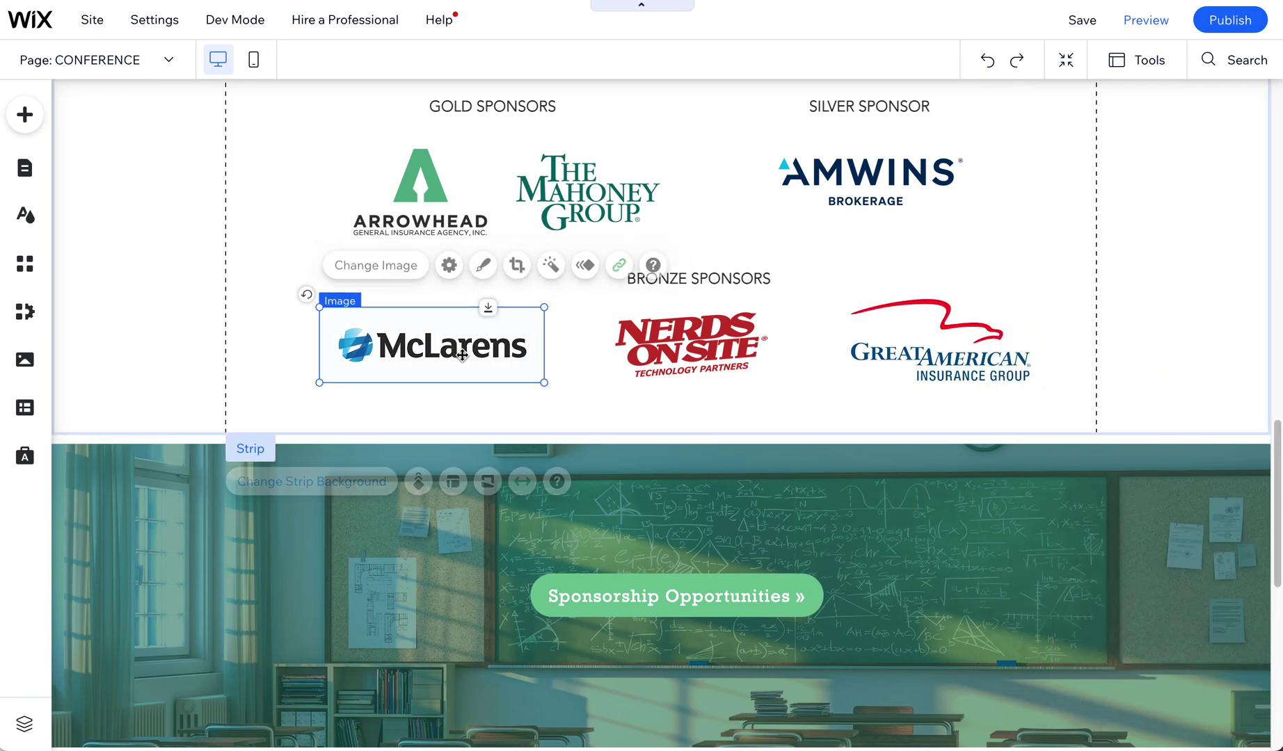
Step: In the McLarens image settings, use 'McLarens' as the alt text and paste it over the old tooltip
{"action": "left_click", "coordinate": [449, 269]}
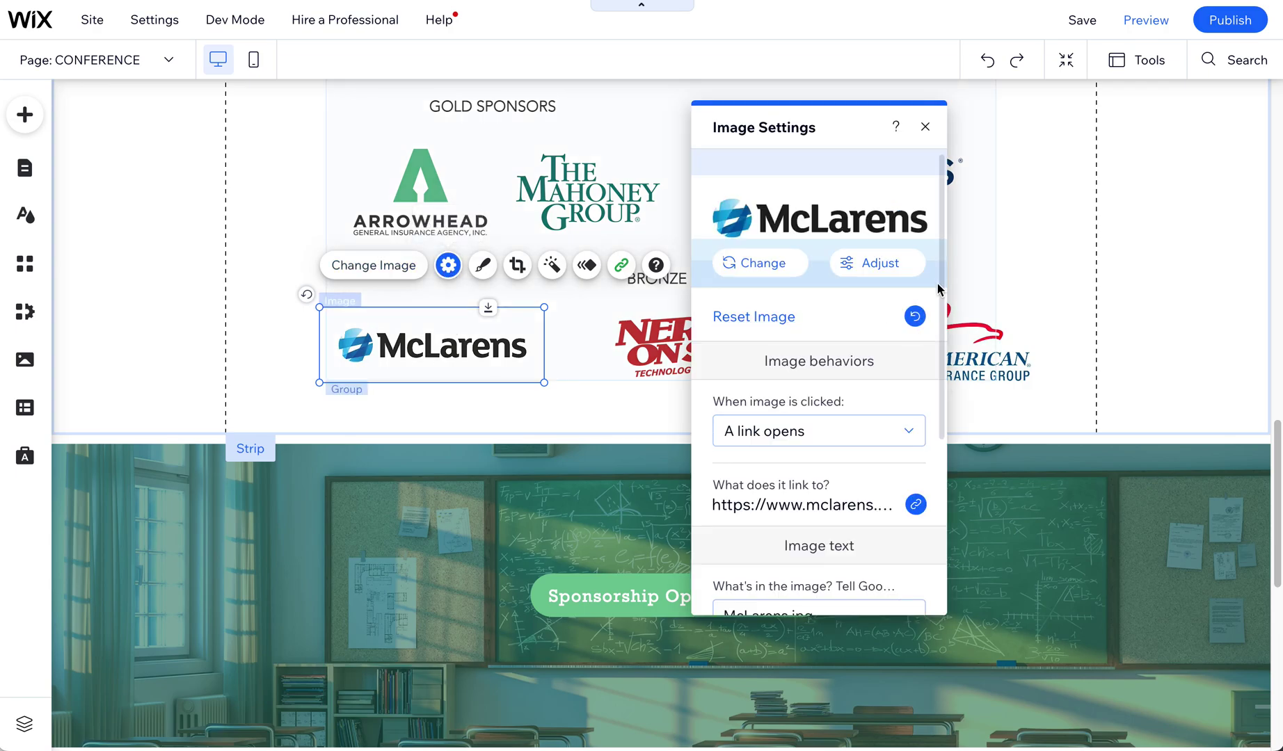
{"action": "left_click_drag", "start_coordinate": [942, 240], "coordinate": [946, 408]}
{"action": "left_click", "coordinate": [830, 378]}
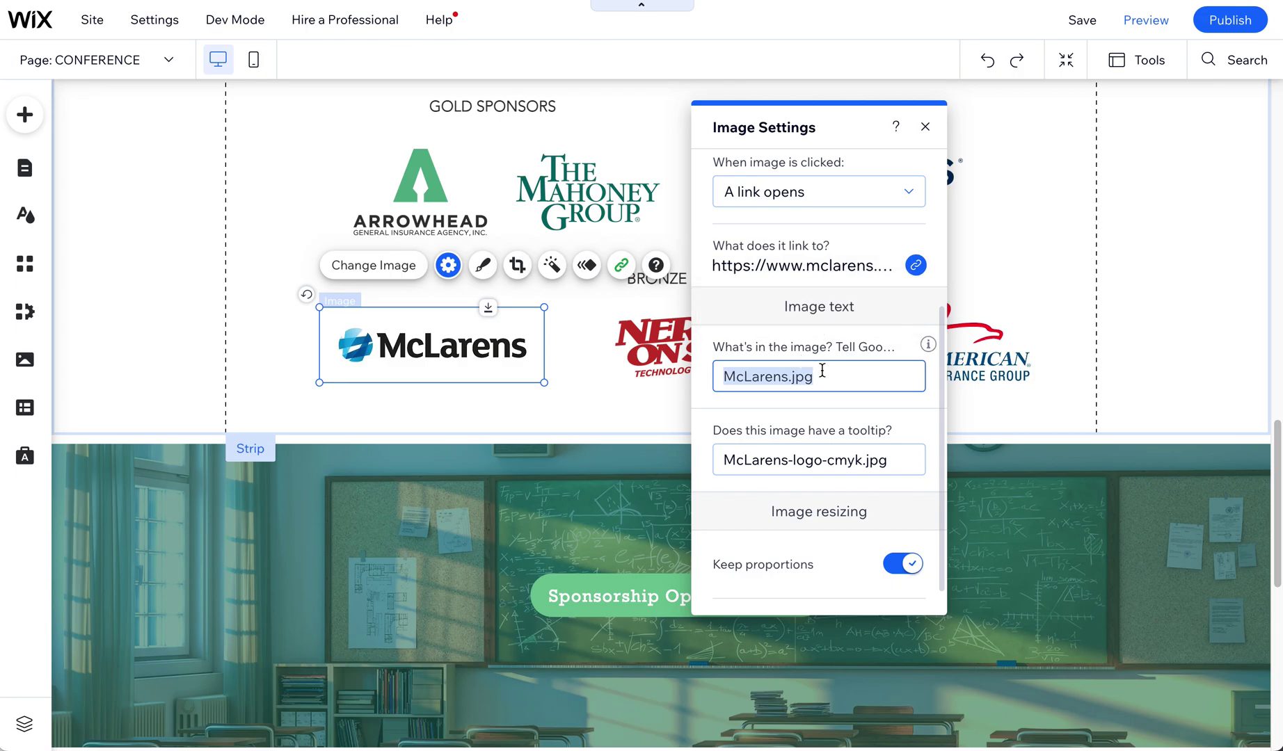
{"action": "left_click", "coordinate": [826, 377]}
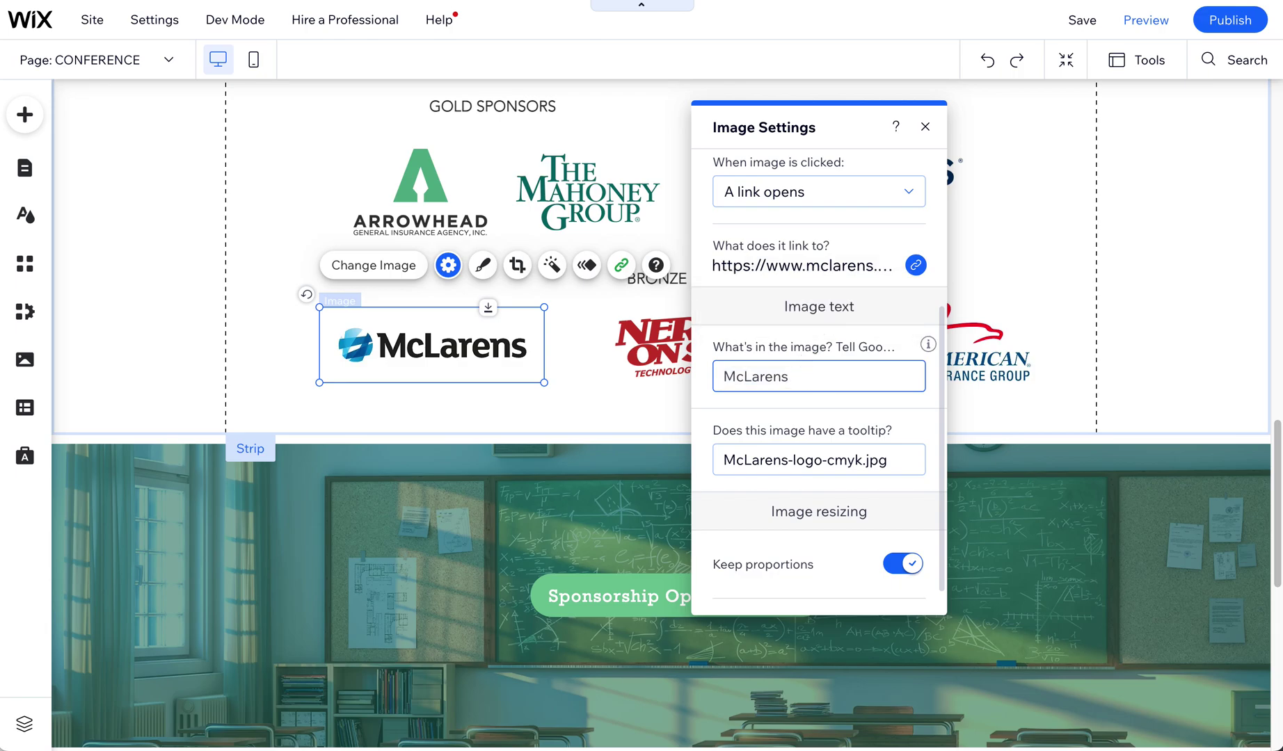
{"action": "double_click", "coordinate": [786, 376]}
{"action": "key", "text": "ctrl+c"}
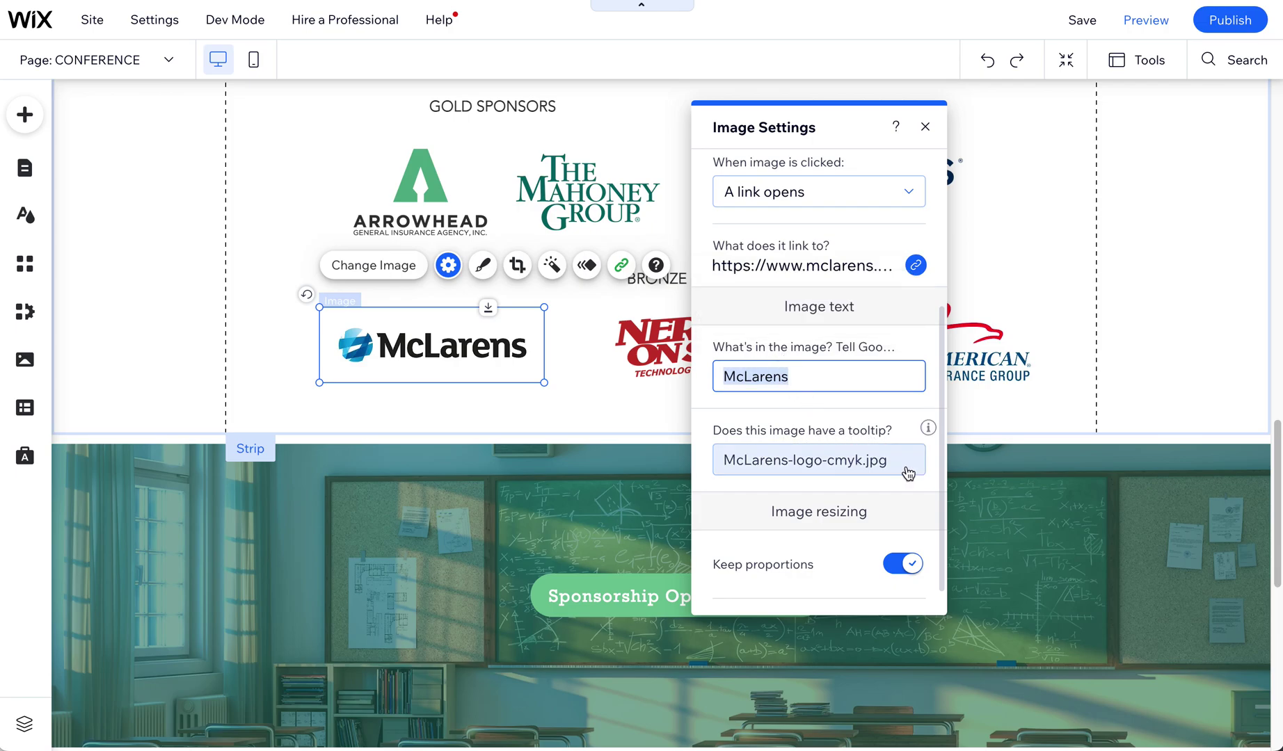
{"action": "left_click", "coordinate": [894, 452]}
{"action": "key", "text": "ctrl+a"}
{"action": "key", "text": "ctrl+v"}
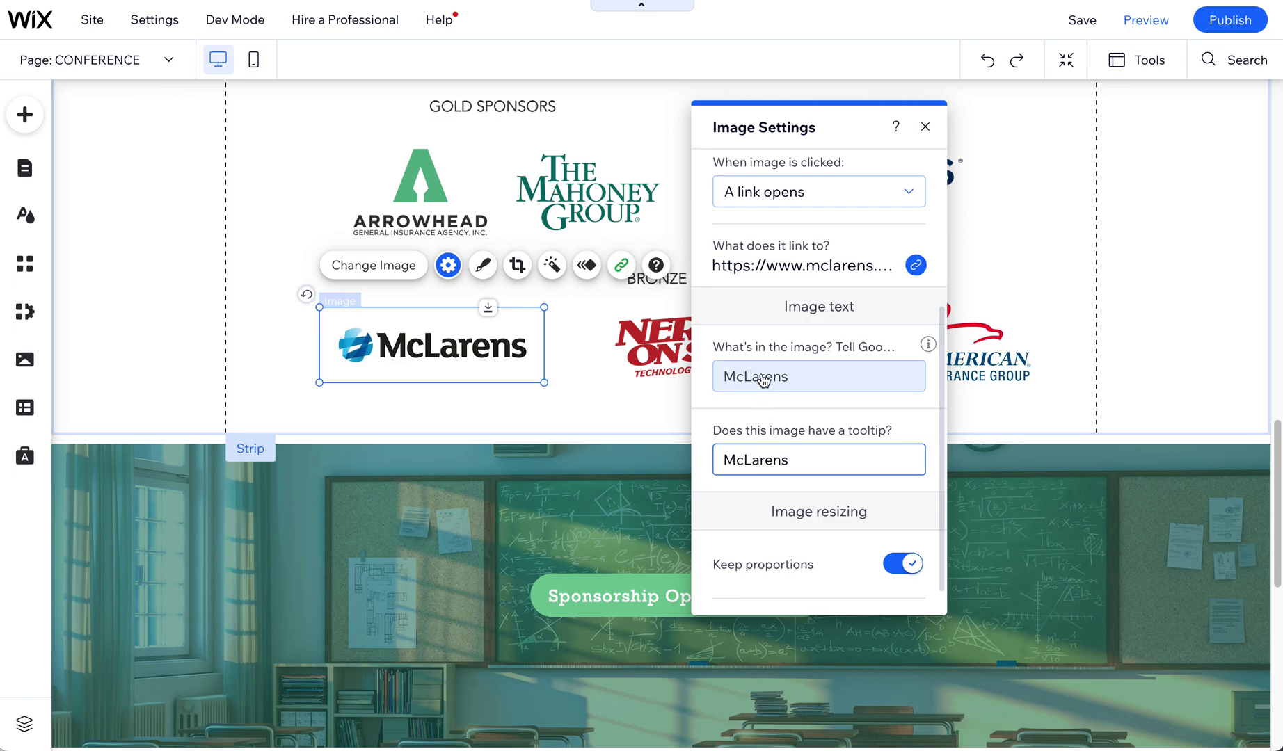
{"action": "mouse_move", "coordinate": [927, 348]}
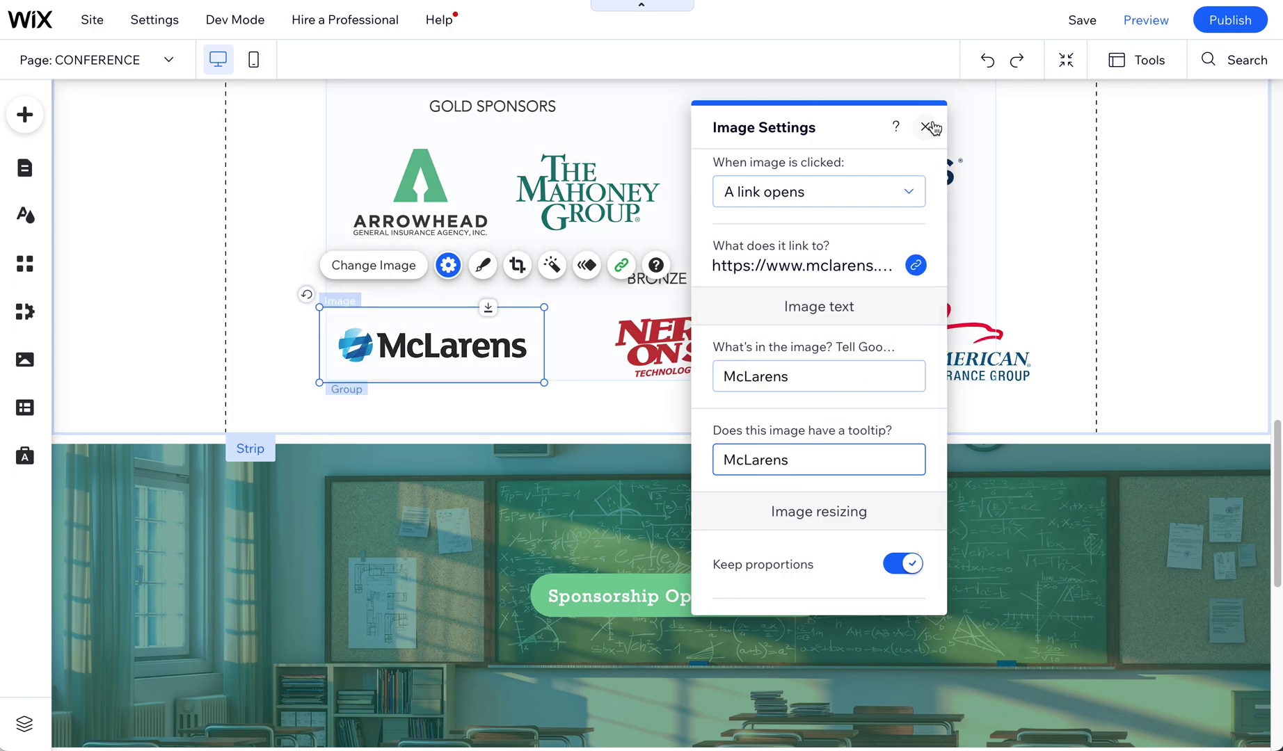
{"action": "left_click", "coordinate": [925, 126]}
Step: Change the Great American logo's description to 'Great American Insurance Group', removing hyphens and .jpg
{"action": "left_click", "coordinate": [952, 327]}
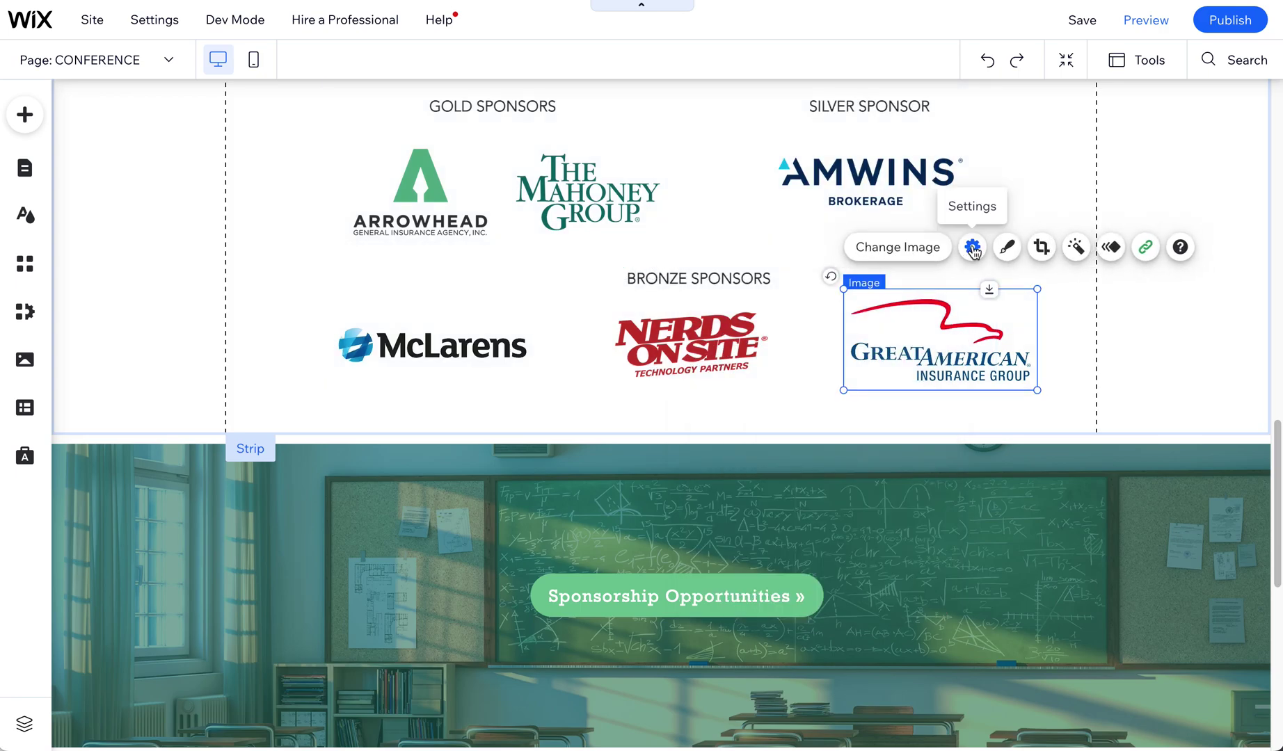
{"action": "left_click", "coordinate": [972, 247]}
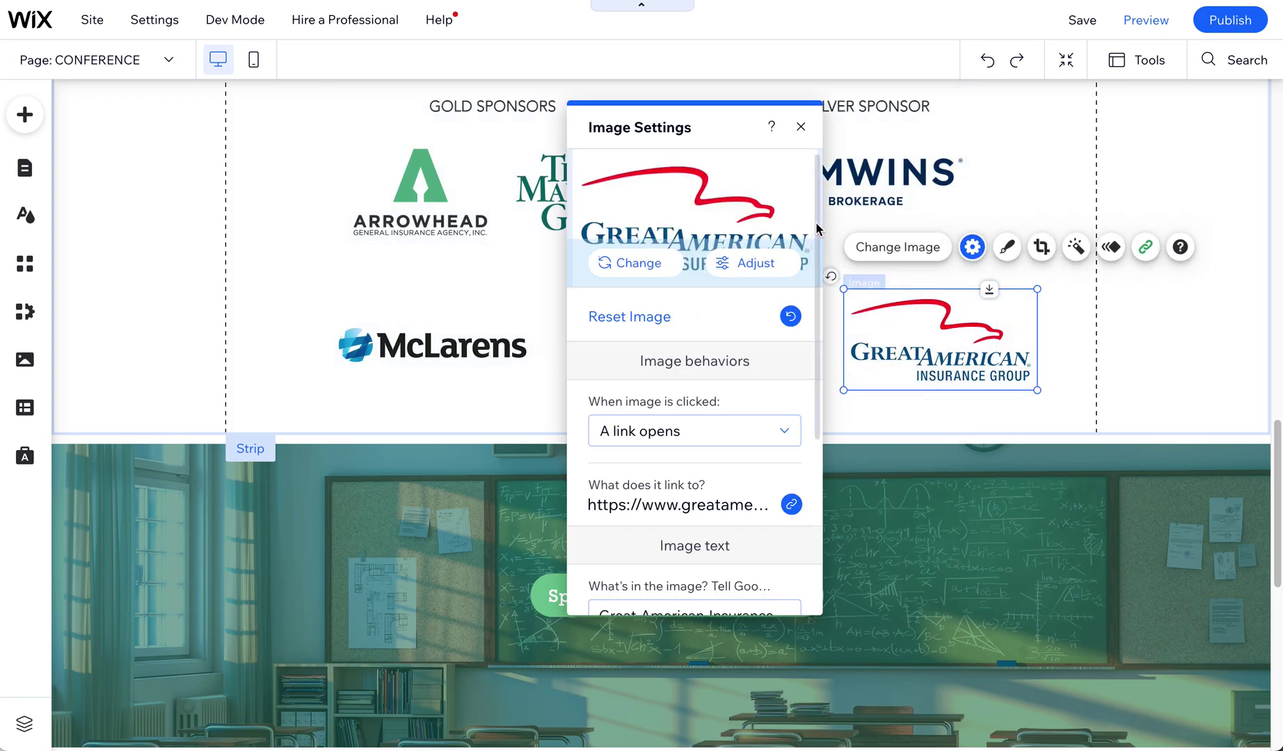
{"action": "scroll", "coordinate": [816, 221], "scroll_direction": "down", "scroll_amount": 2}
{"action": "scroll", "coordinate": [811, 276], "scroll_direction": "down", "scroll_amount": 3}
{"action": "left_click", "coordinate": [697, 392]}
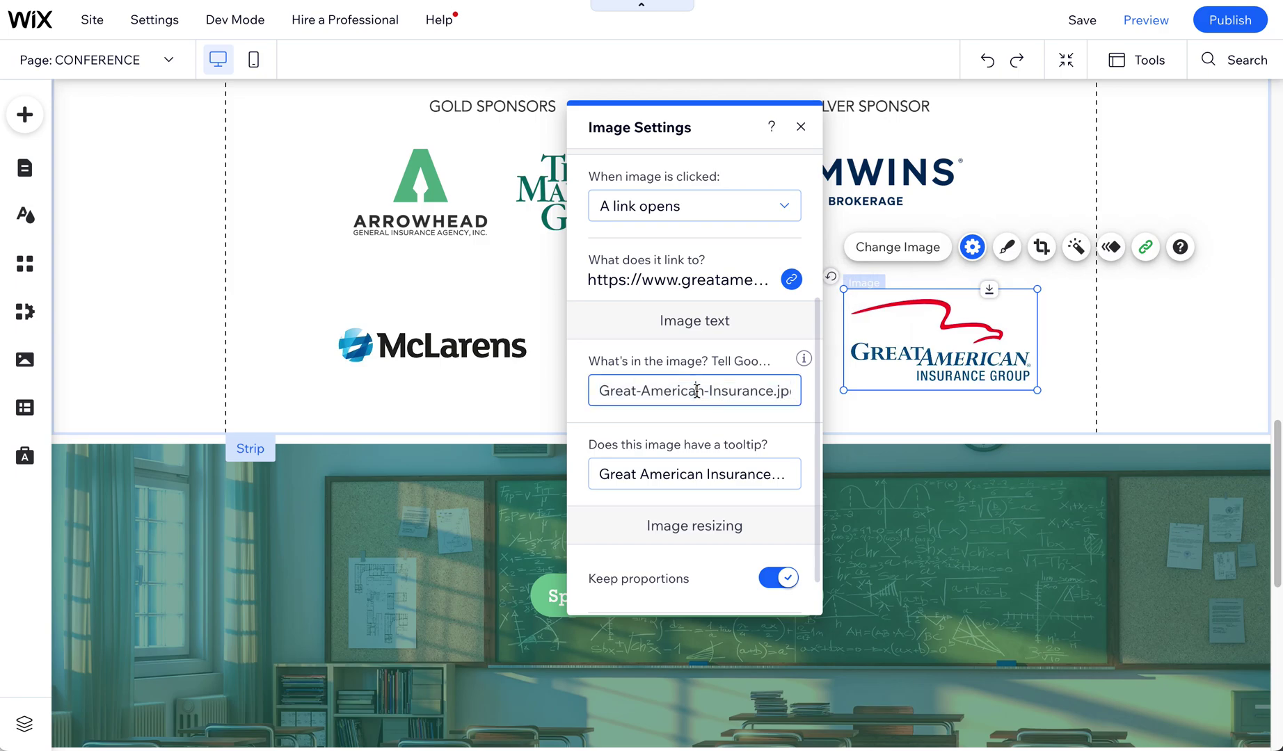
{"action": "key", "text": "BackSpace"}
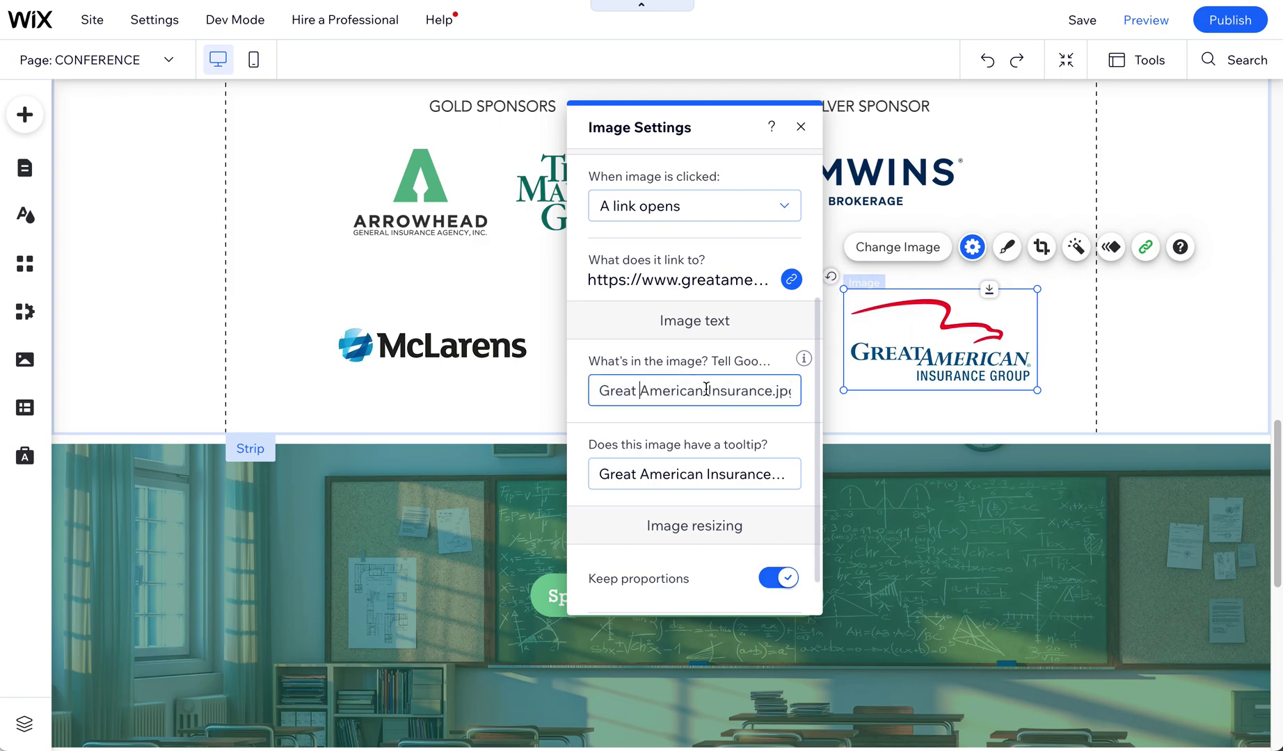
{"action": "key", "text": "BackSpace"}
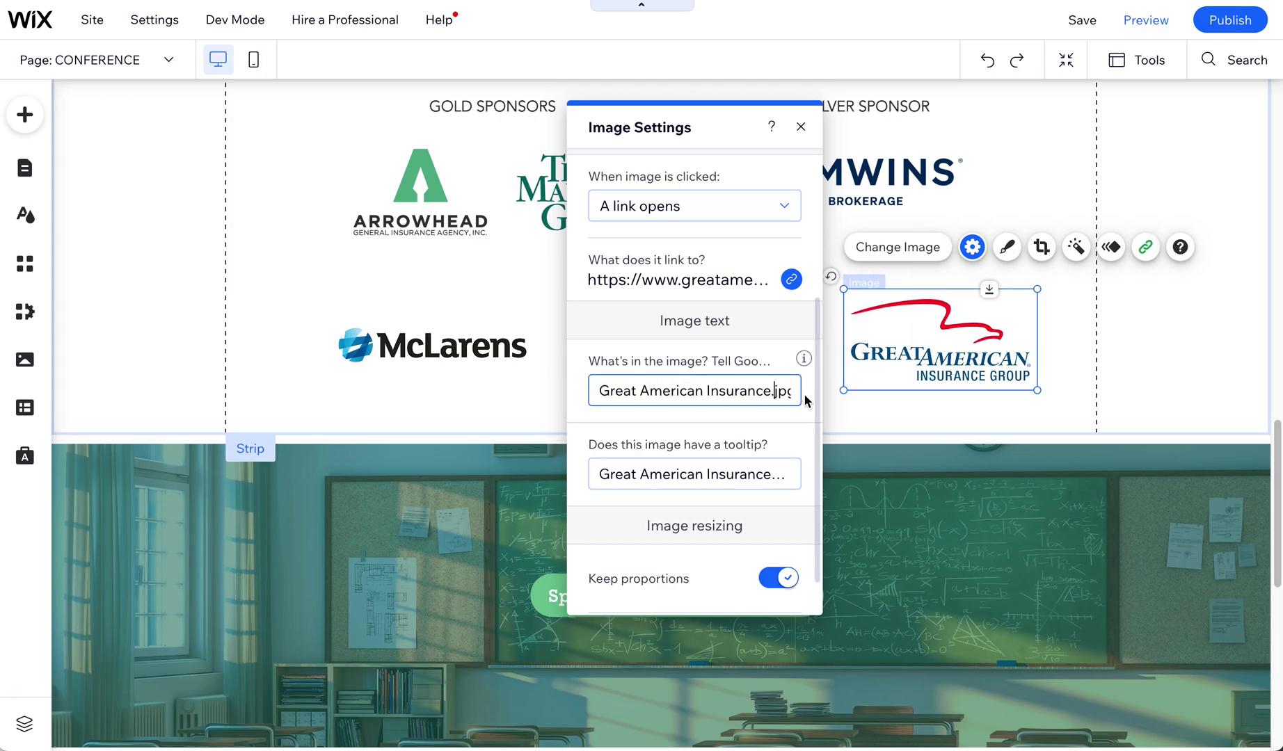
{"action": "left_click", "coordinate": [777, 391]}
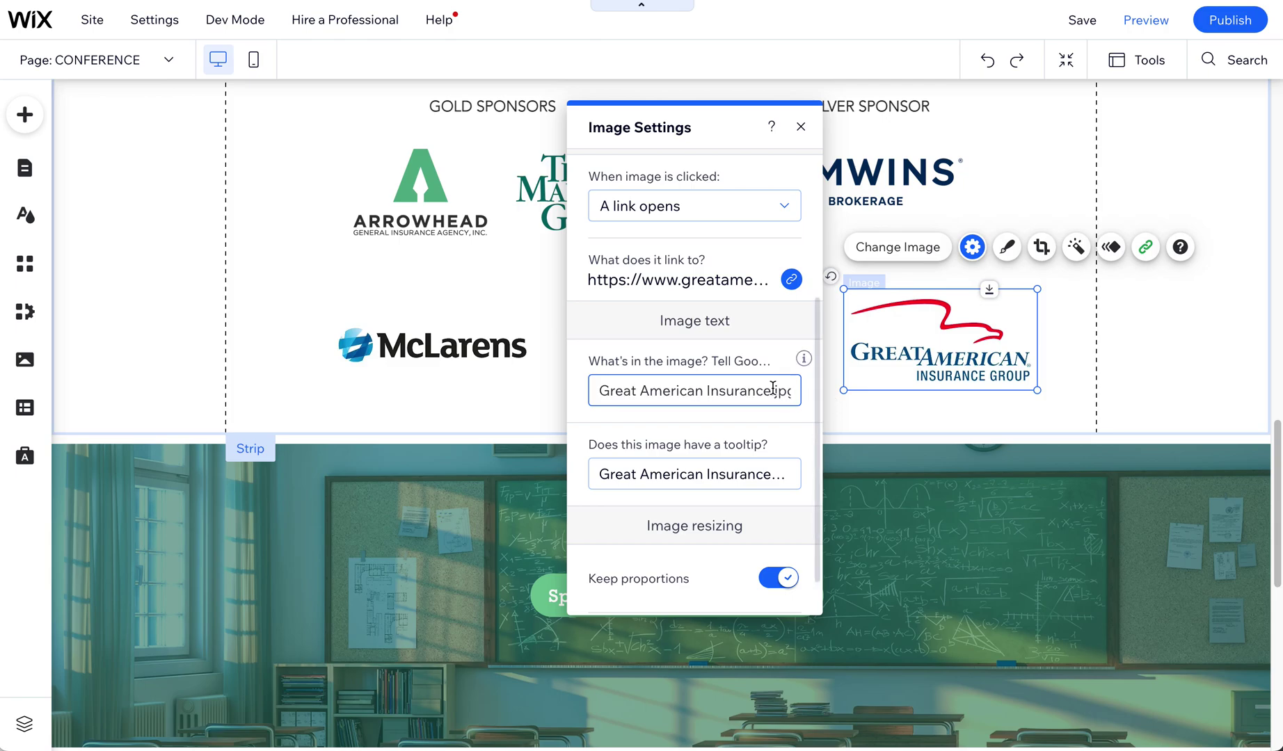
{"action": "left_click_drag", "start_coordinate": [776, 391], "coordinate": [809, 395]}
{"action": "key", "text": "BackSpace"}
{"action": "key", "text": "BackSpace"}
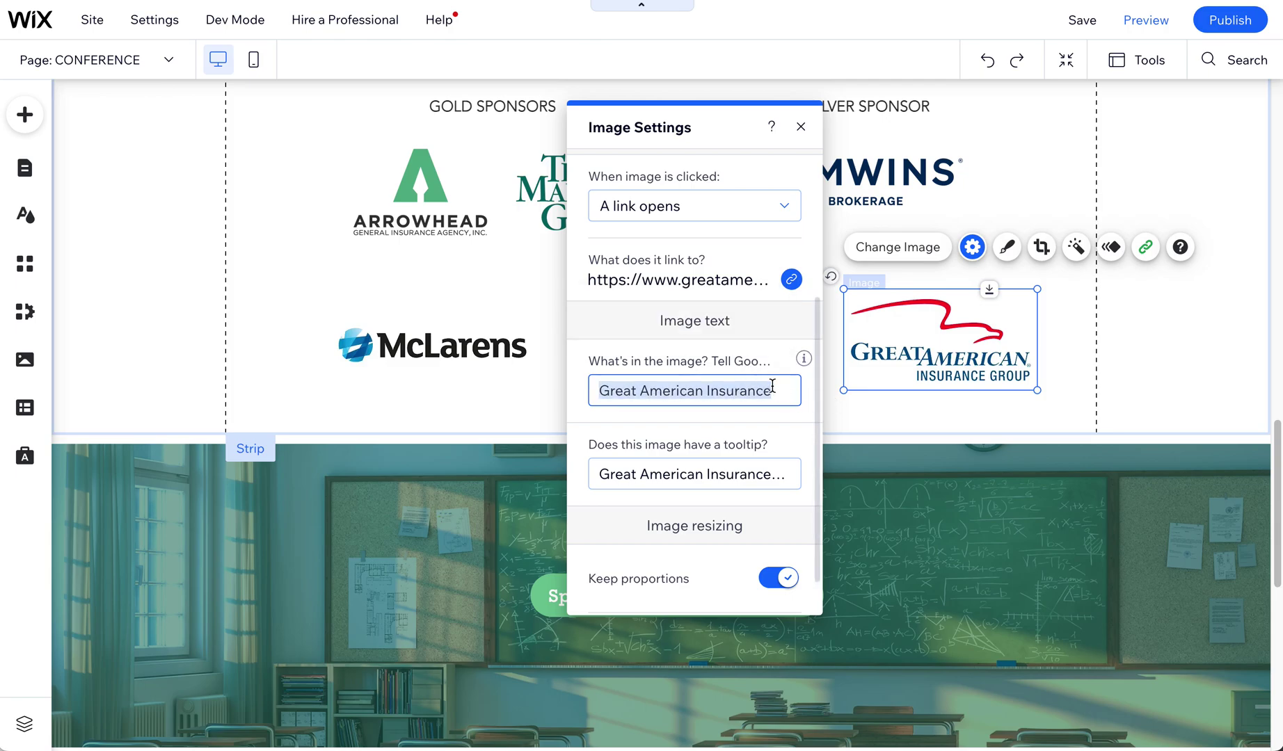
{"action": "type", "text": "Group"}
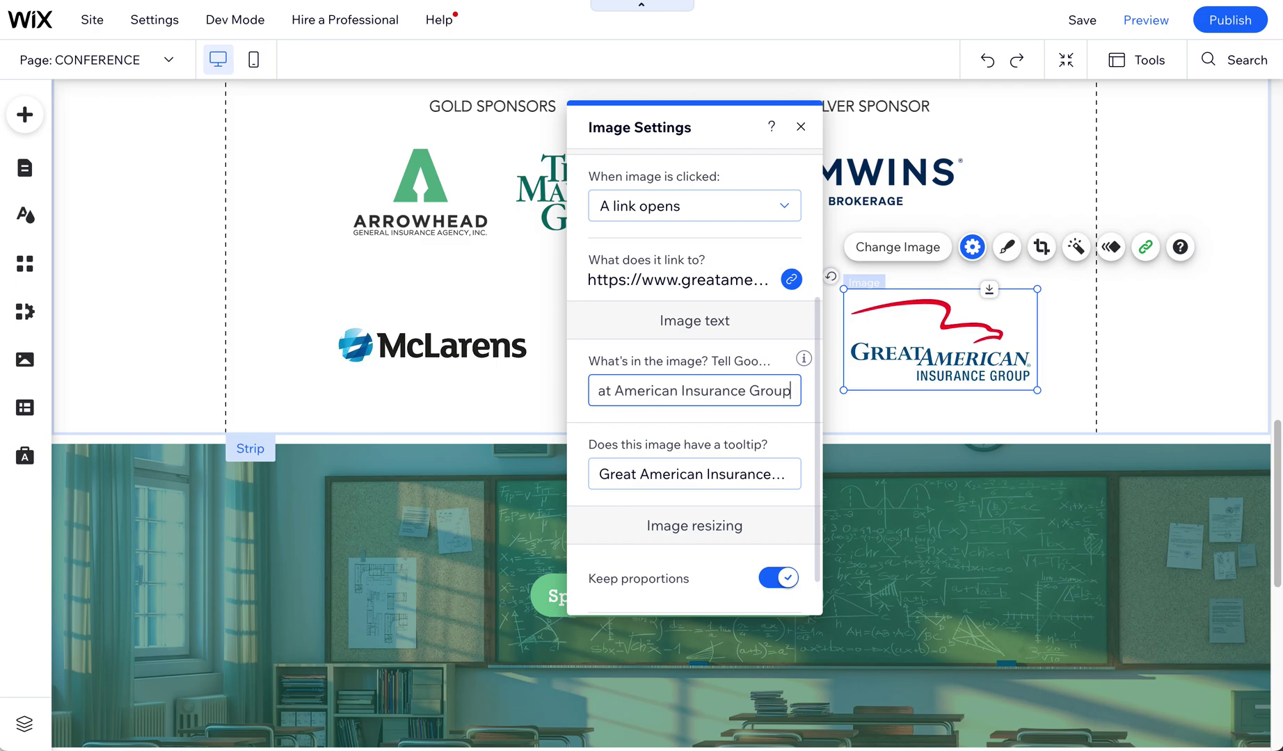
Step: Copy that description into the Great American logo's tooltip field
{"action": "key", "text": "ctrl+a"}
{"action": "key", "text": "ctrl+c"}
{"action": "left_click", "coordinate": [654, 478]}
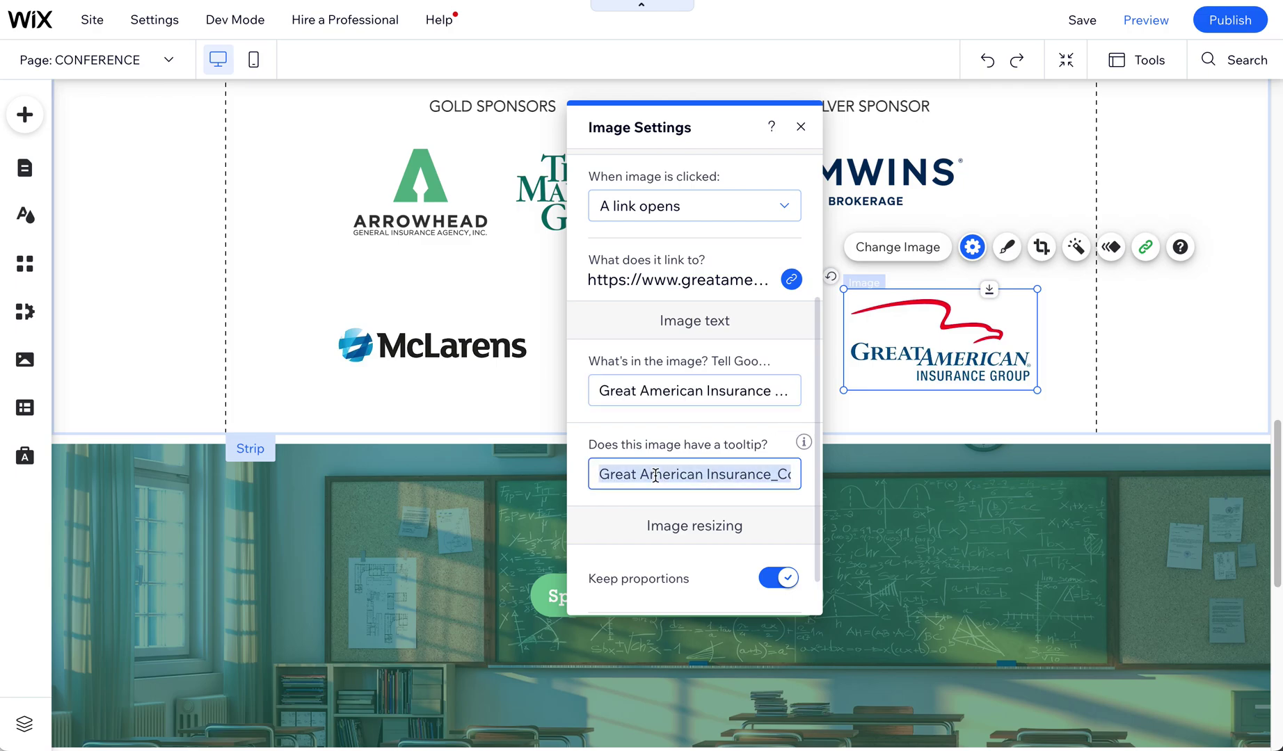
{"action": "key", "text": "ctrl+v"}
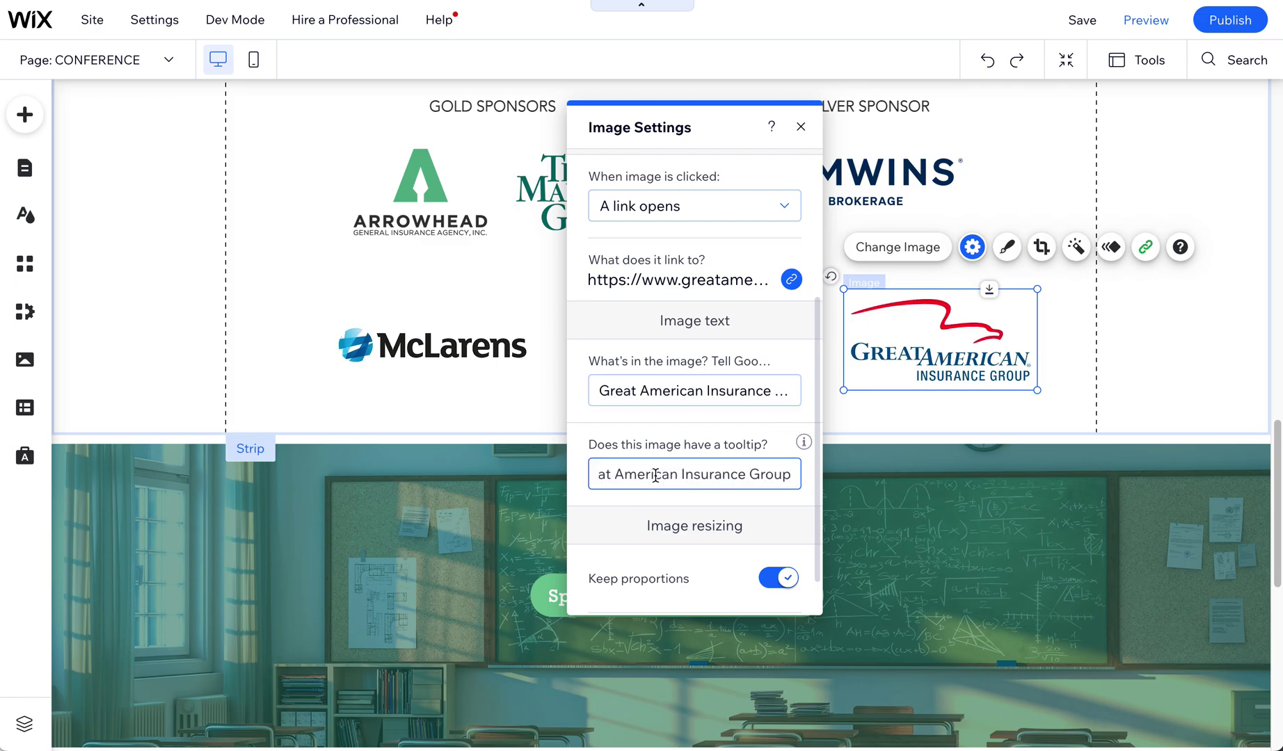
{"action": "left_click", "coordinate": [713, 392]}
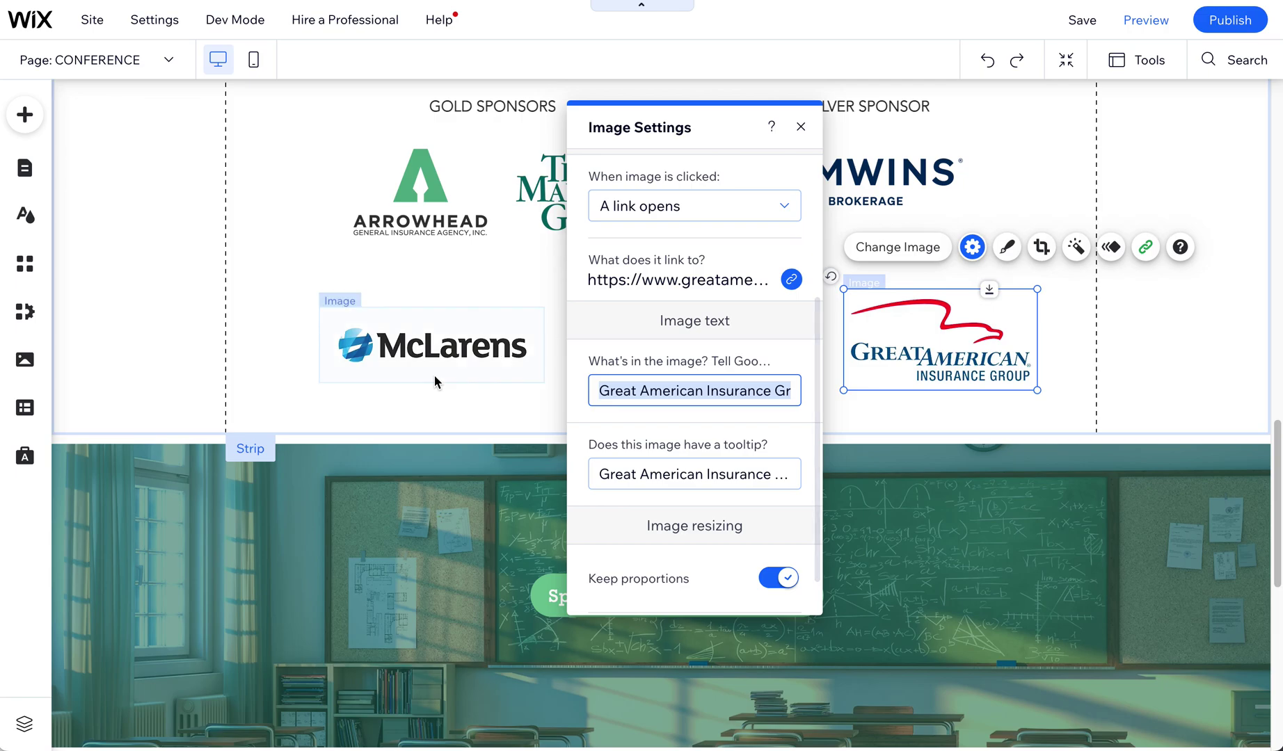
Step: Confirm the McLarens logo's click action is still set to 'A link opens'
{"action": "left_click", "coordinate": [422, 355]}
{"action": "left_click", "coordinate": [456, 271]}
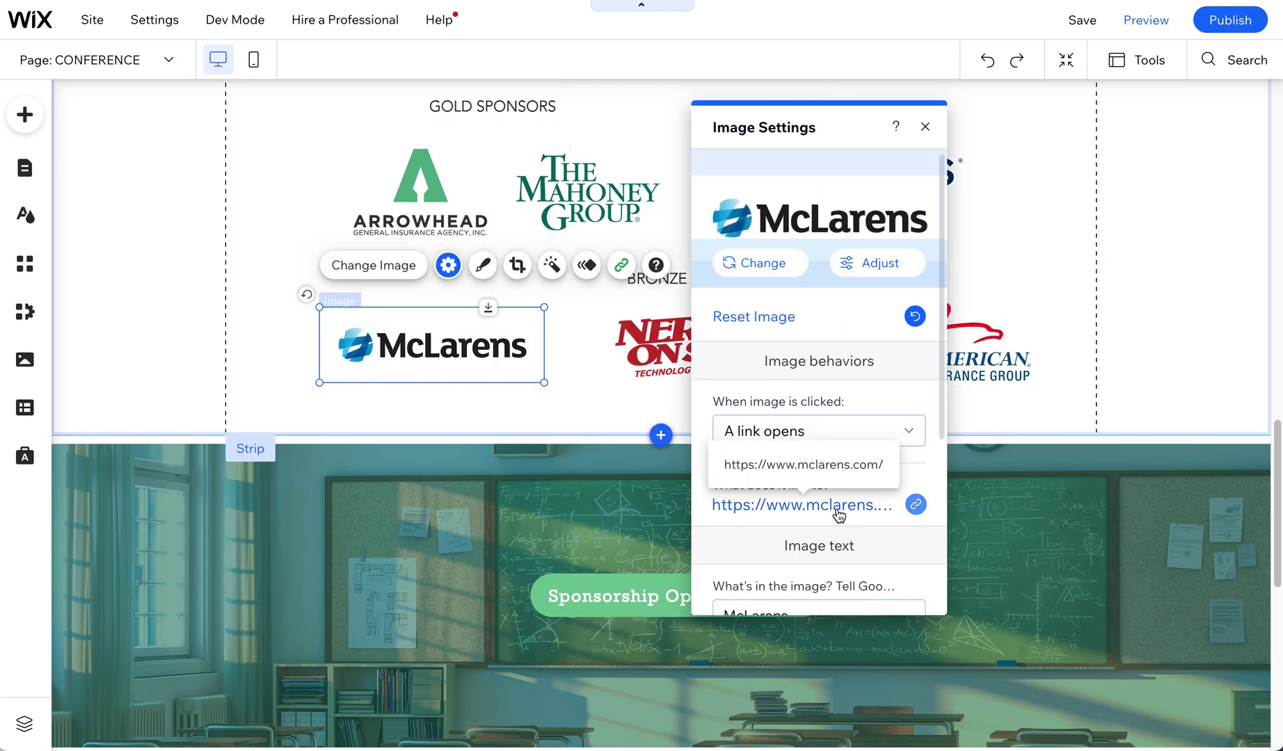
{"action": "scroll", "coordinate": [942, 337], "scroll_direction": "down", "scroll_amount": 3}
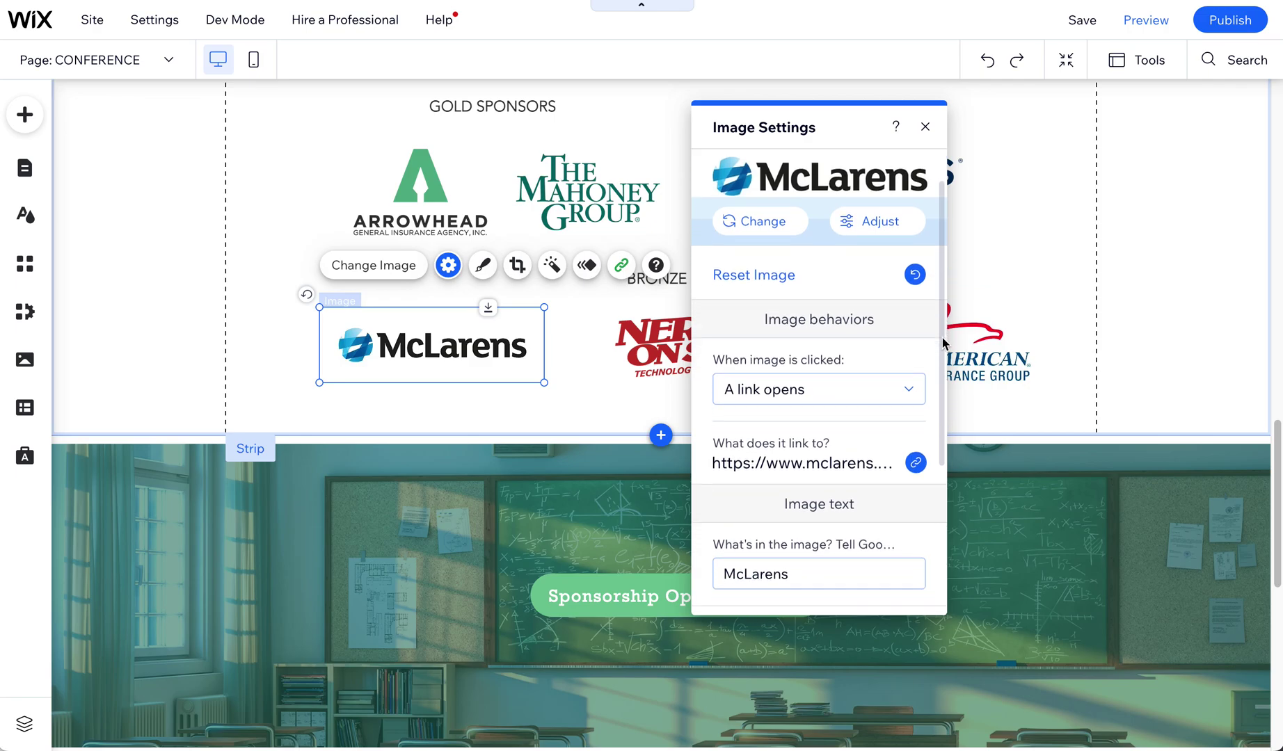
{"action": "left_click", "coordinate": [828, 274]}
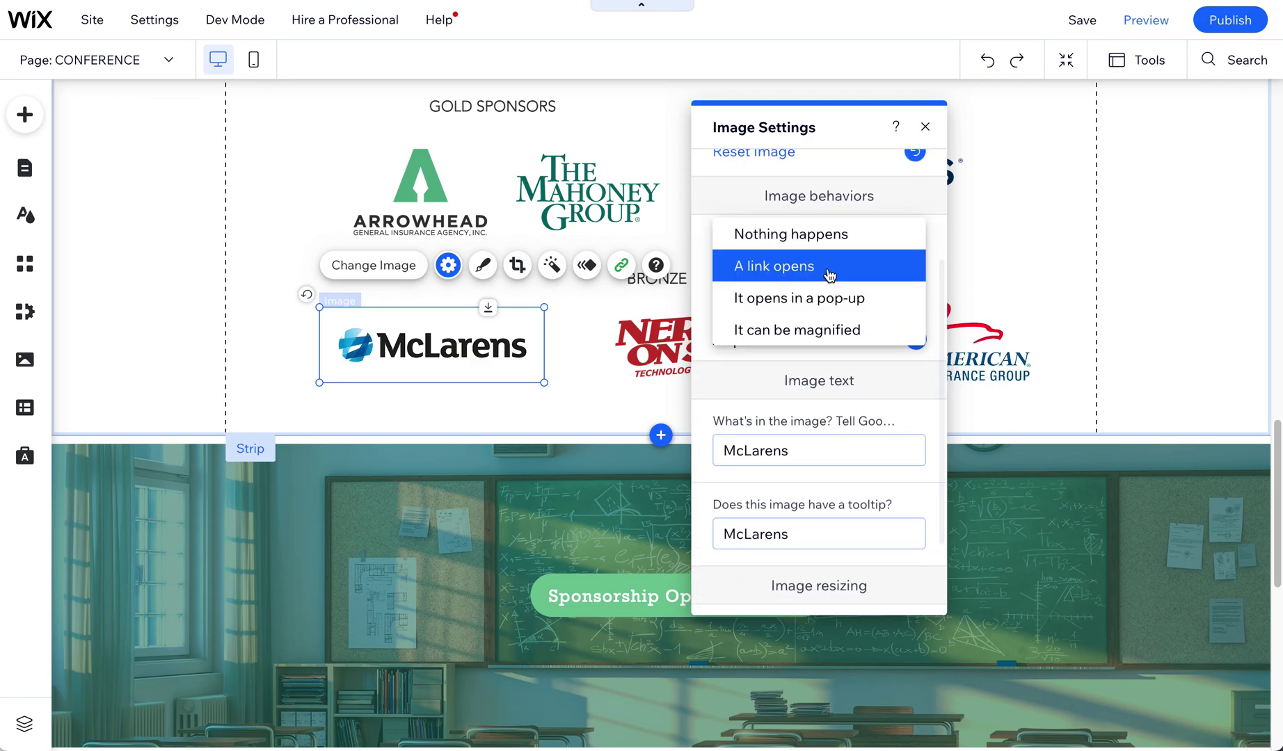
{"action": "left_click", "coordinate": [701, 278]}
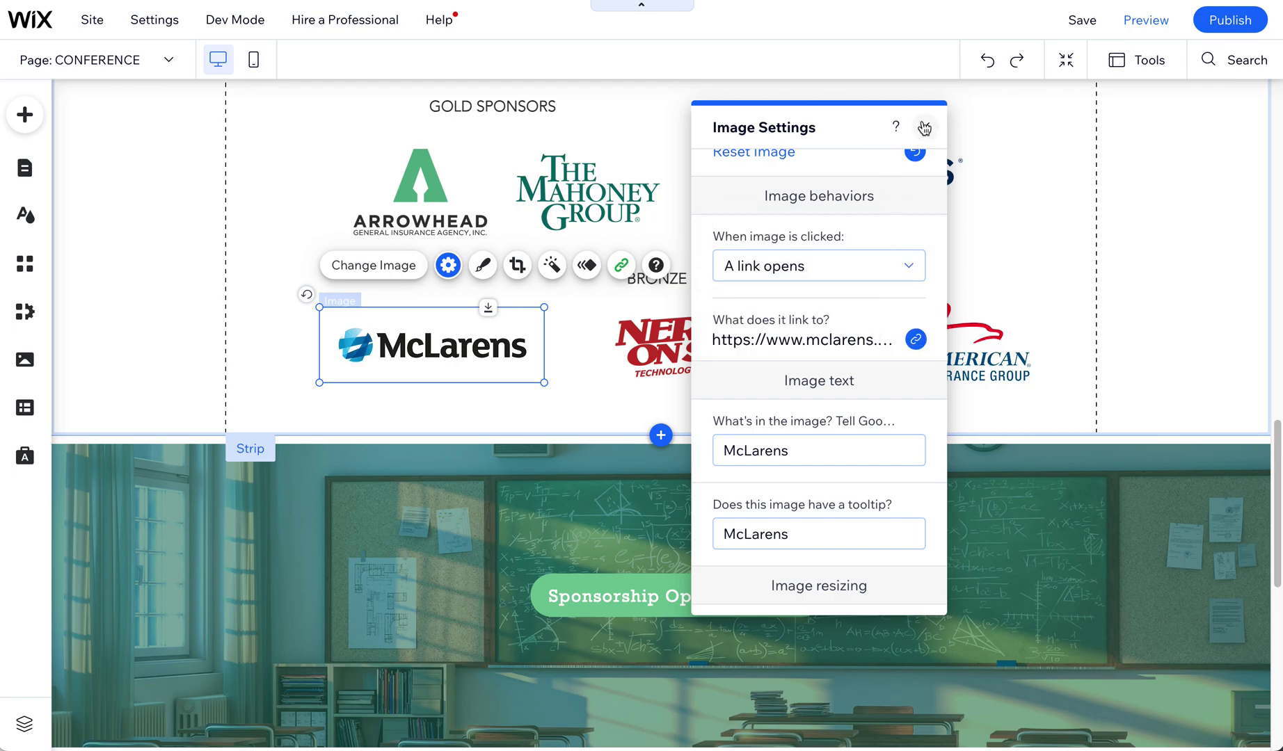
{"action": "left_click", "coordinate": [924, 127]}
{"action": "left_click", "coordinate": [621, 265]}
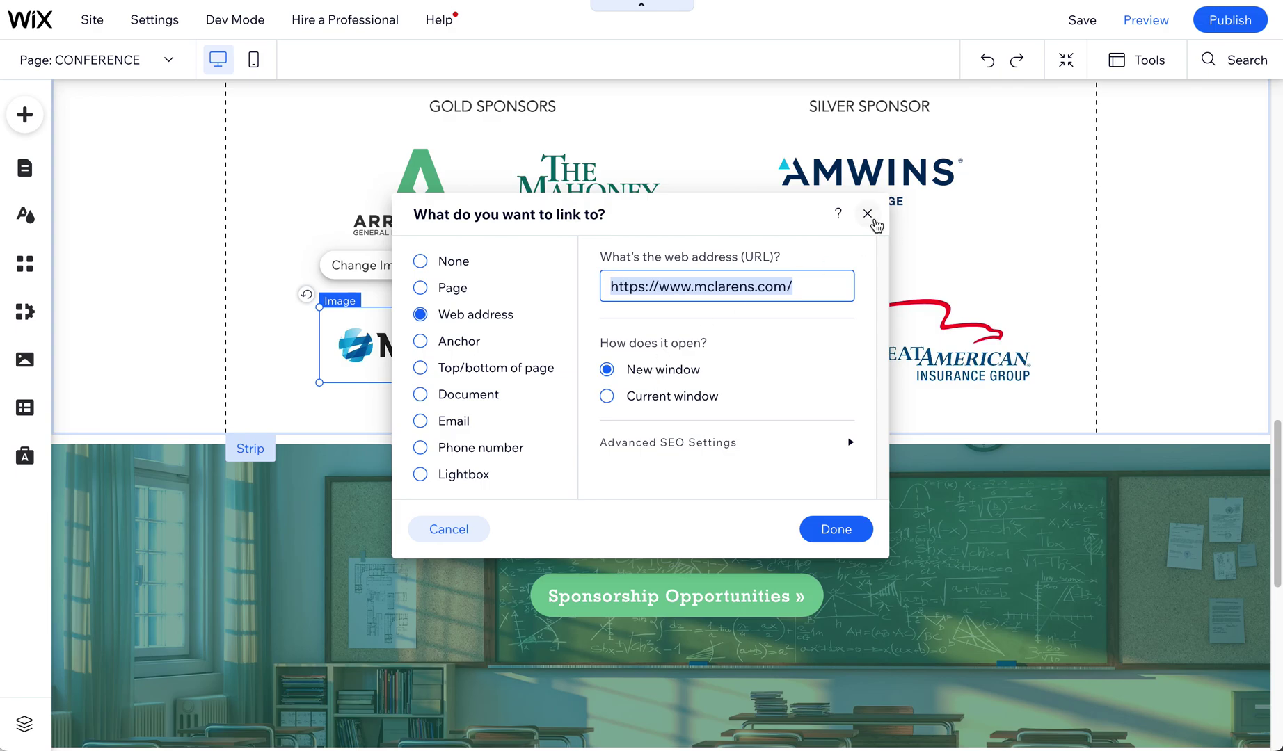
{"action": "left_click", "coordinate": [867, 214]}
{"action": "left_click", "coordinate": [682, 344]}
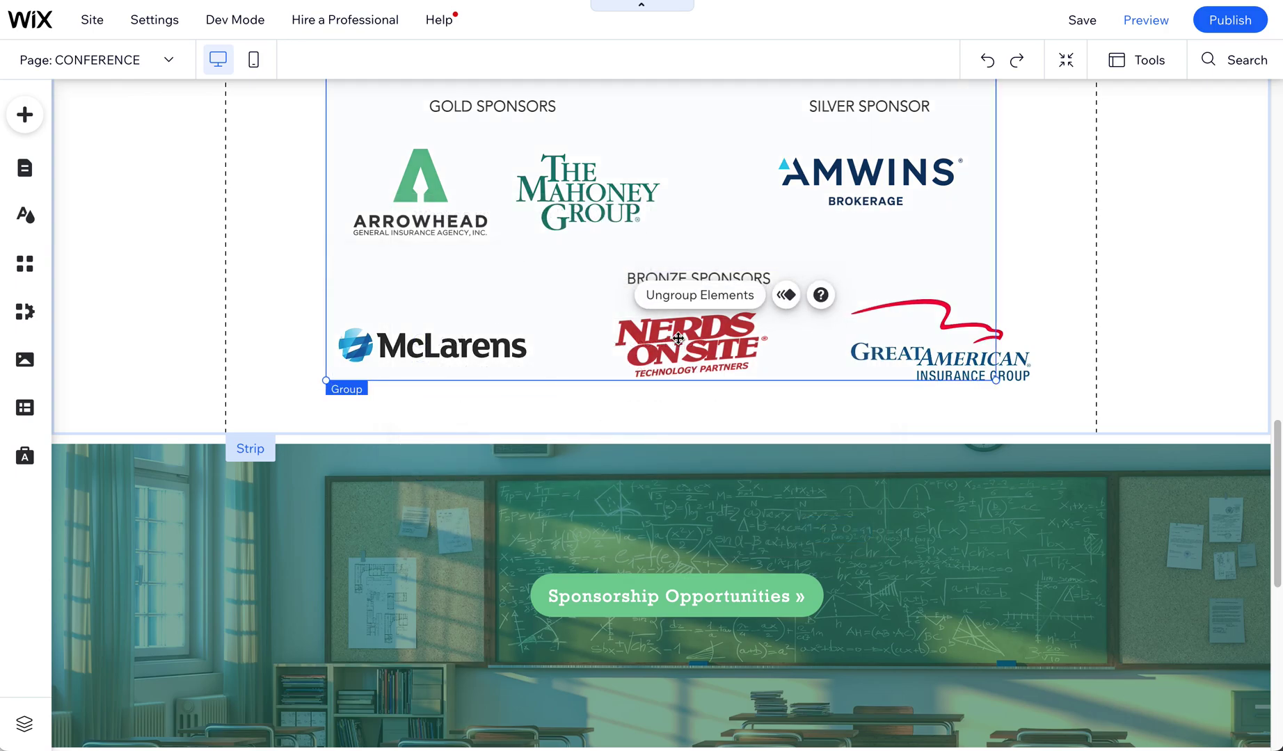
{"action": "left_click", "coordinate": [703, 339]}
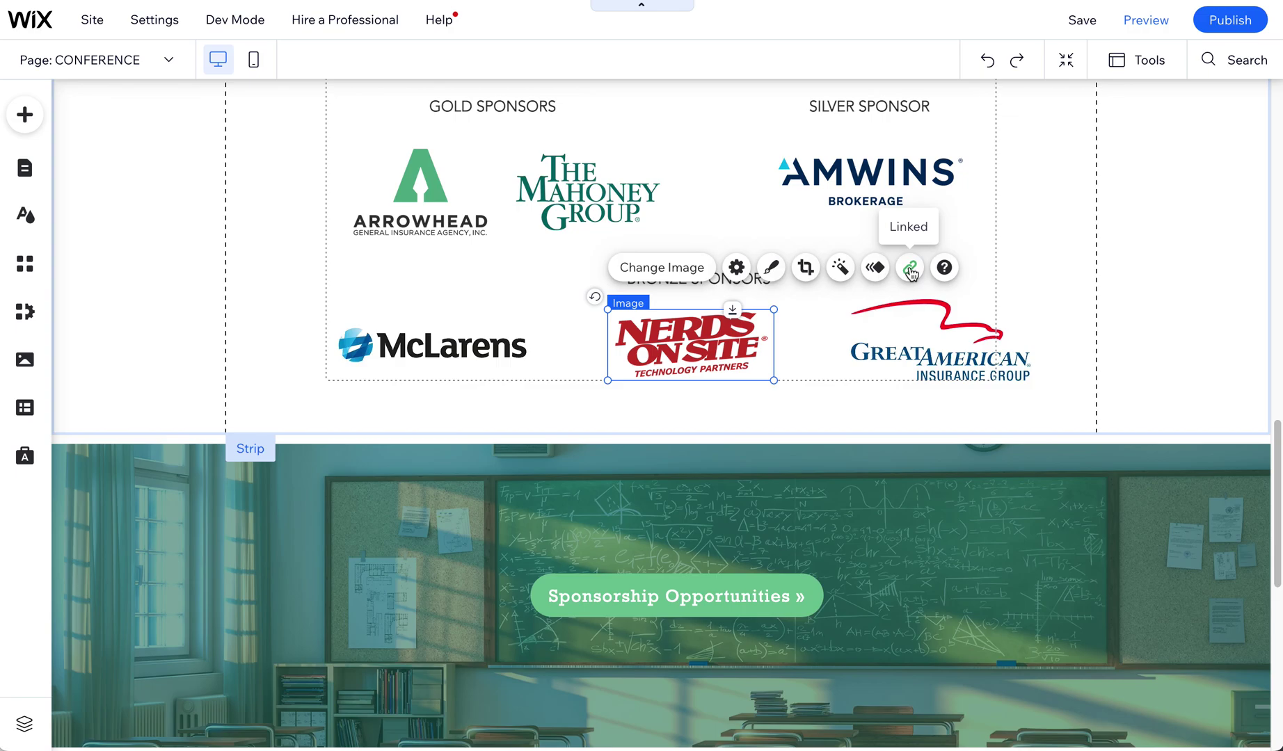
Step: Review the Nerds On Site logo's link, then select the sponsor logo group
{"action": "left_click", "coordinate": [910, 269]}
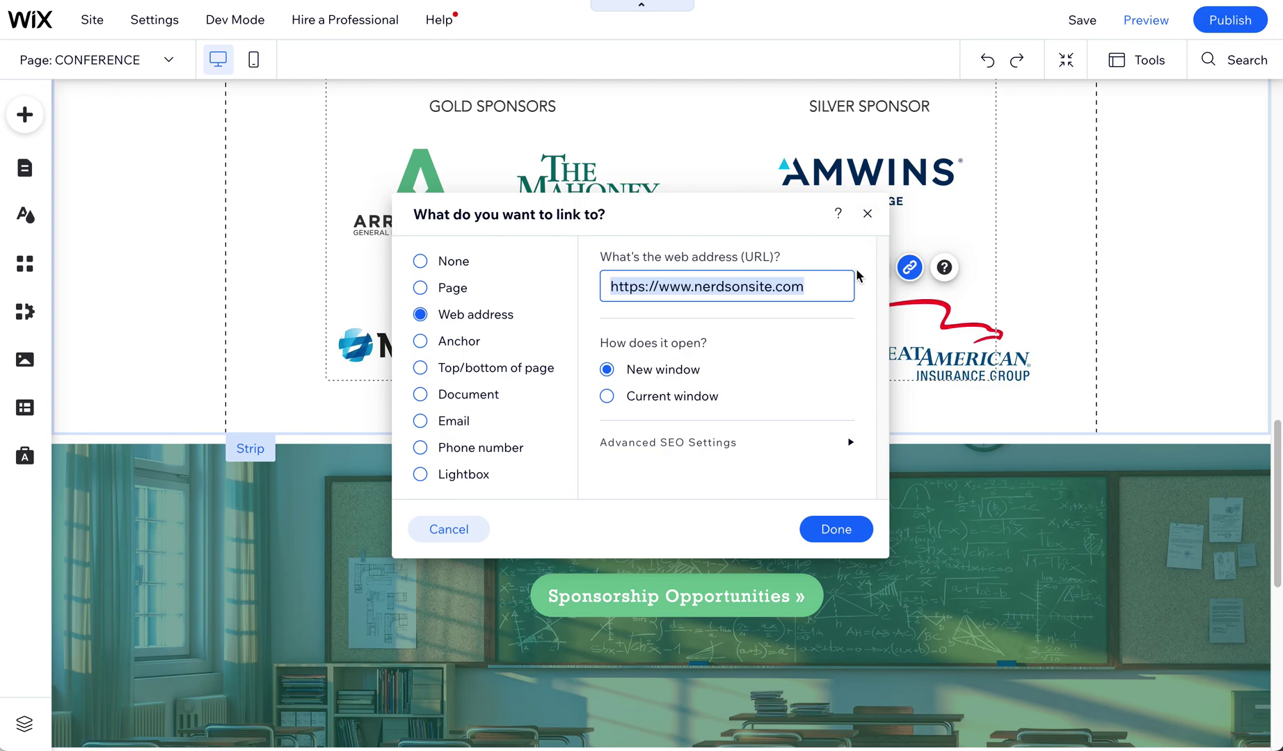
{"action": "left_click", "coordinate": [870, 217]}
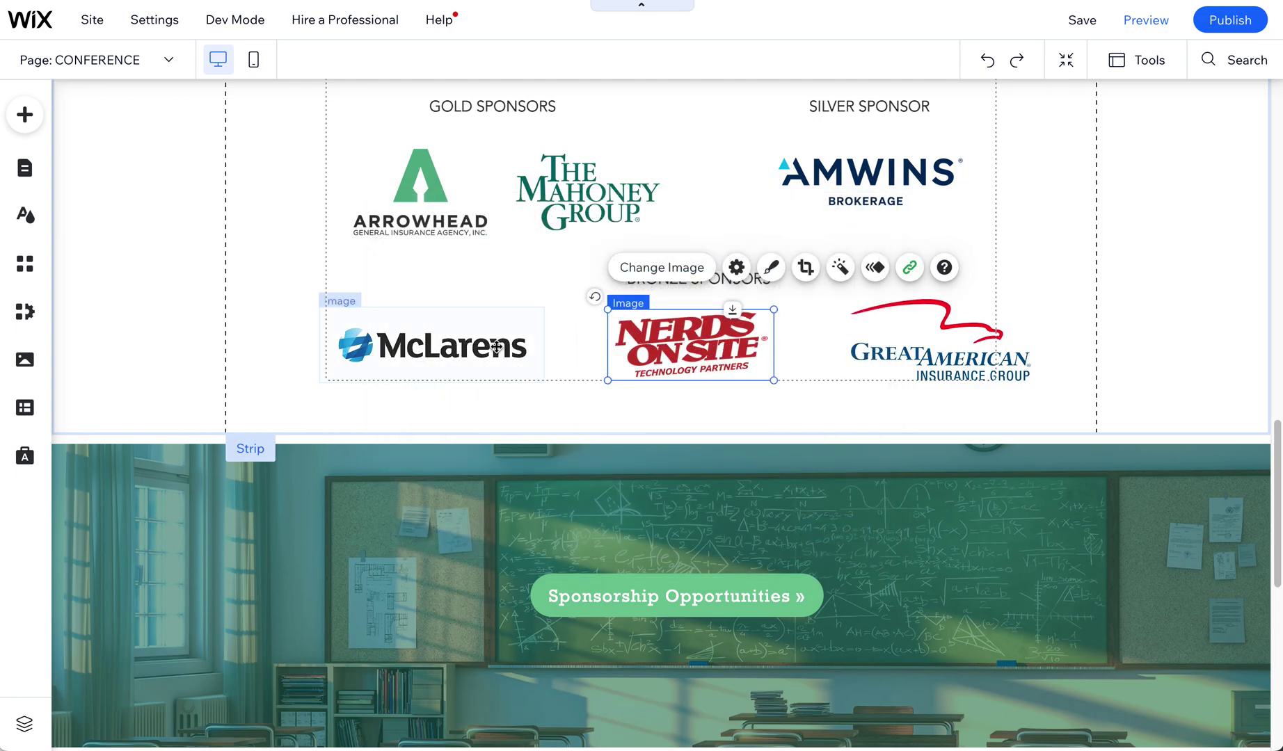
{"action": "left_click", "coordinate": [569, 362]}
{"action": "left_click", "coordinate": [685, 337]}
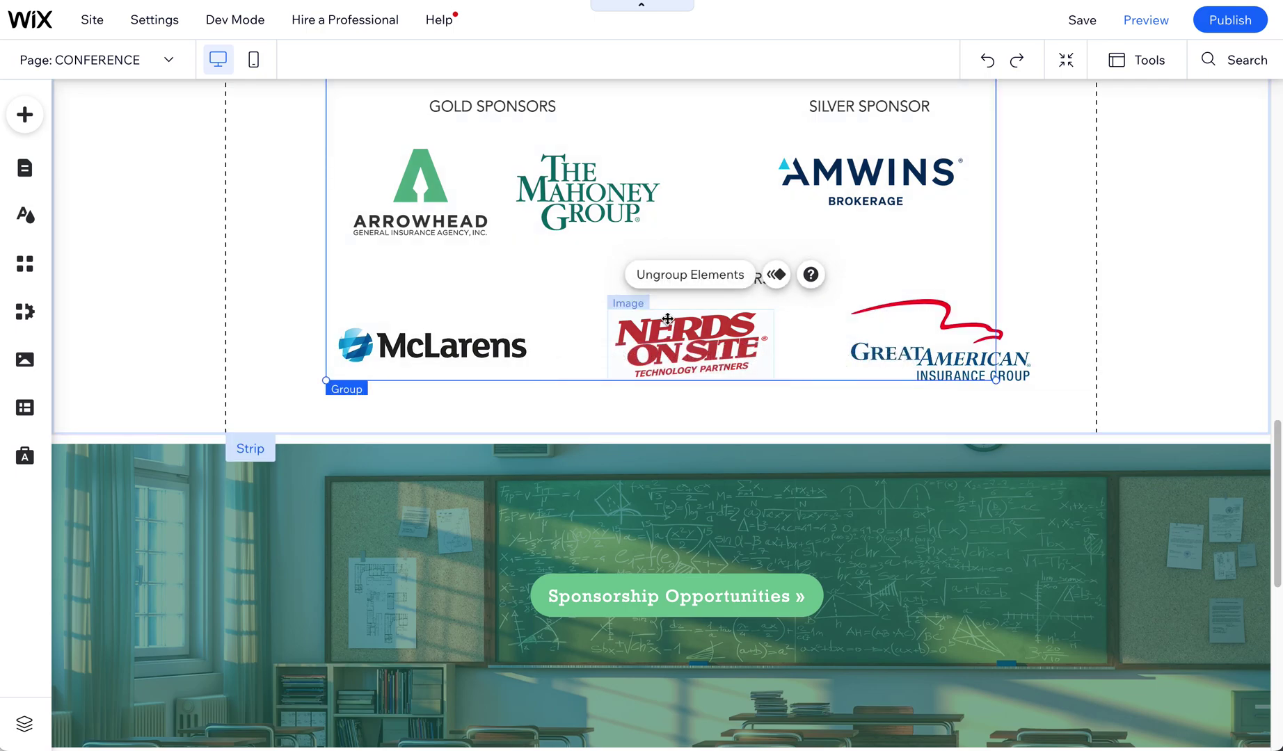
Step: Ungroup the sponsor logos so each selects individually, and switch to the mobile layout
{"action": "left_click", "coordinate": [682, 278]}
{"action": "left_click", "coordinate": [431, 346]}
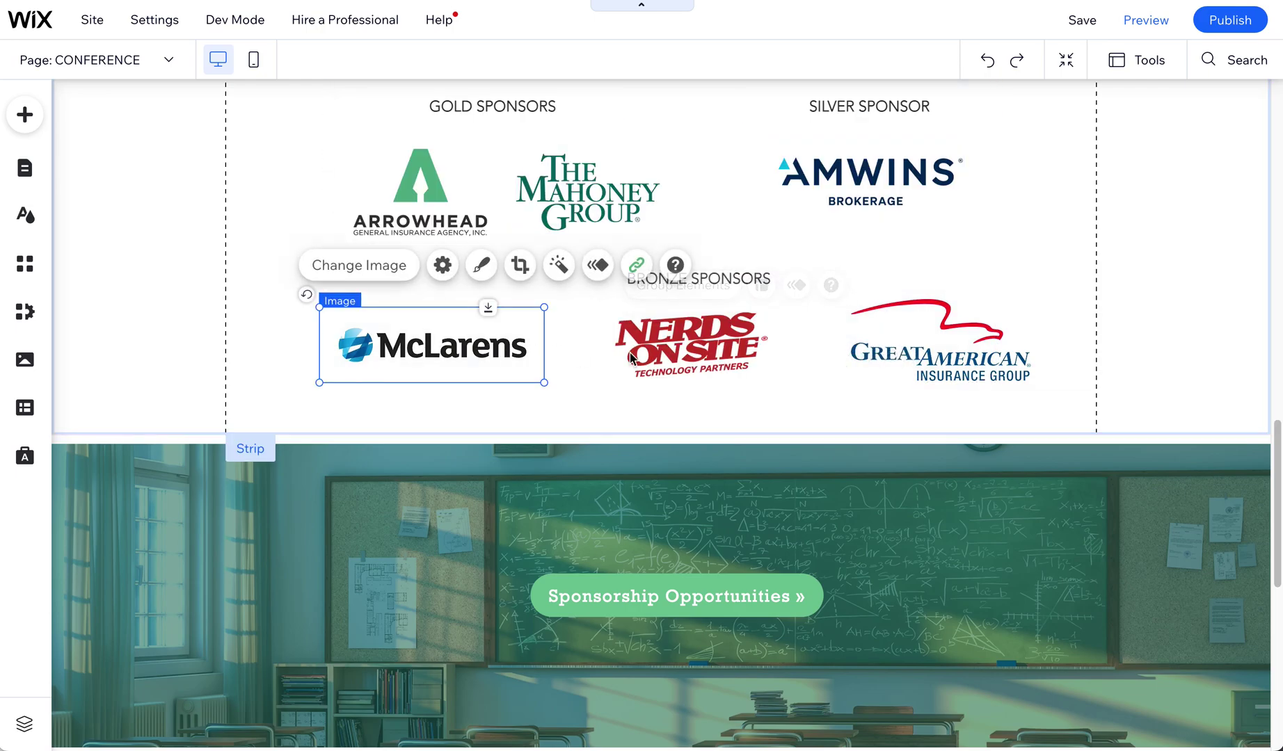
{"action": "left_click", "coordinate": [769, 361]}
{"action": "left_click", "coordinate": [904, 348]}
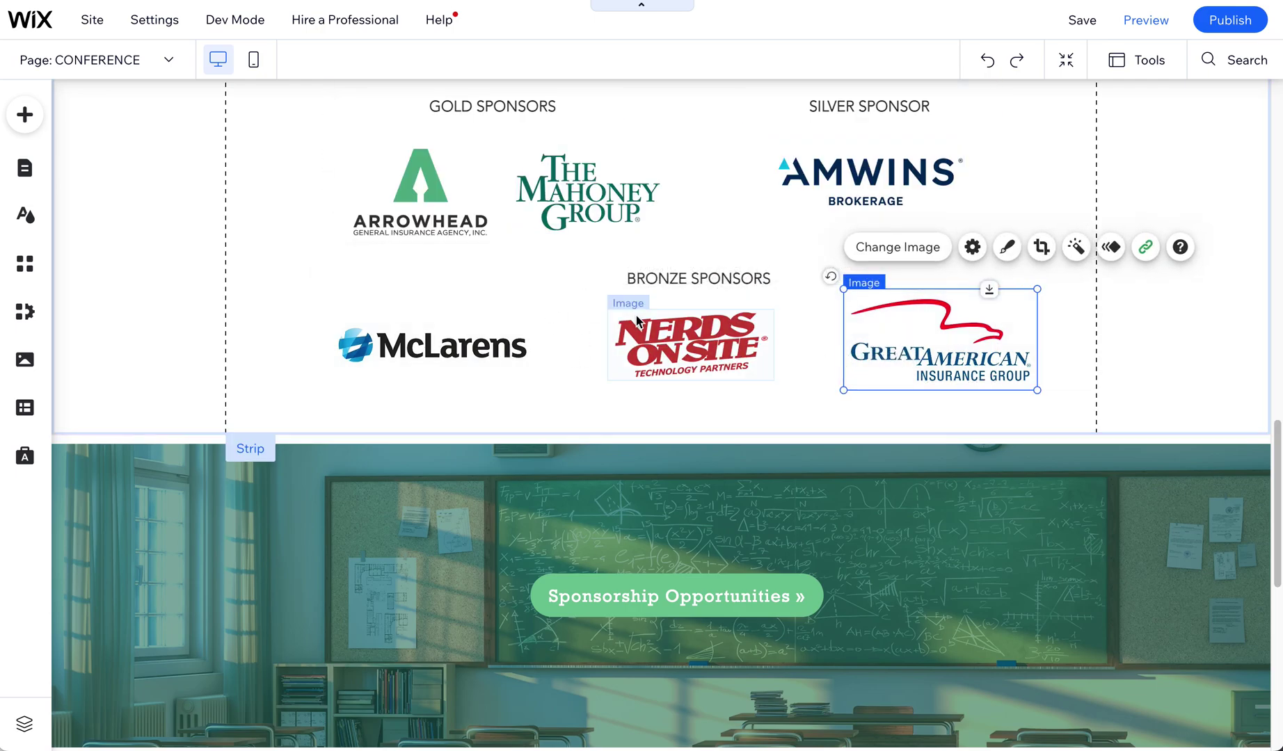
{"action": "left_click", "coordinate": [255, 68]}
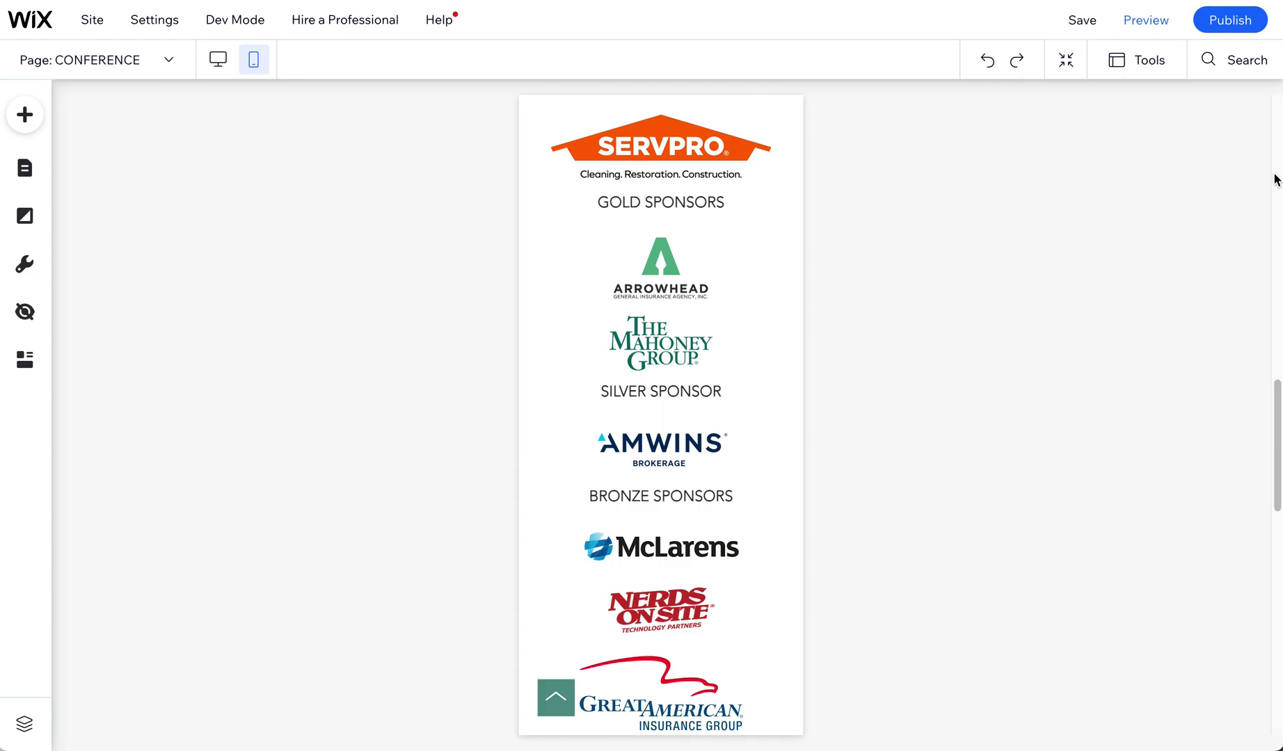
Step: Reposition the OUR 2023 SPONSORS heading and the sponsors strip in the mobile layout
{"action": "left_click_drag", "start_coordinate": [1271, 437], "coordinate": [1181, 405]}
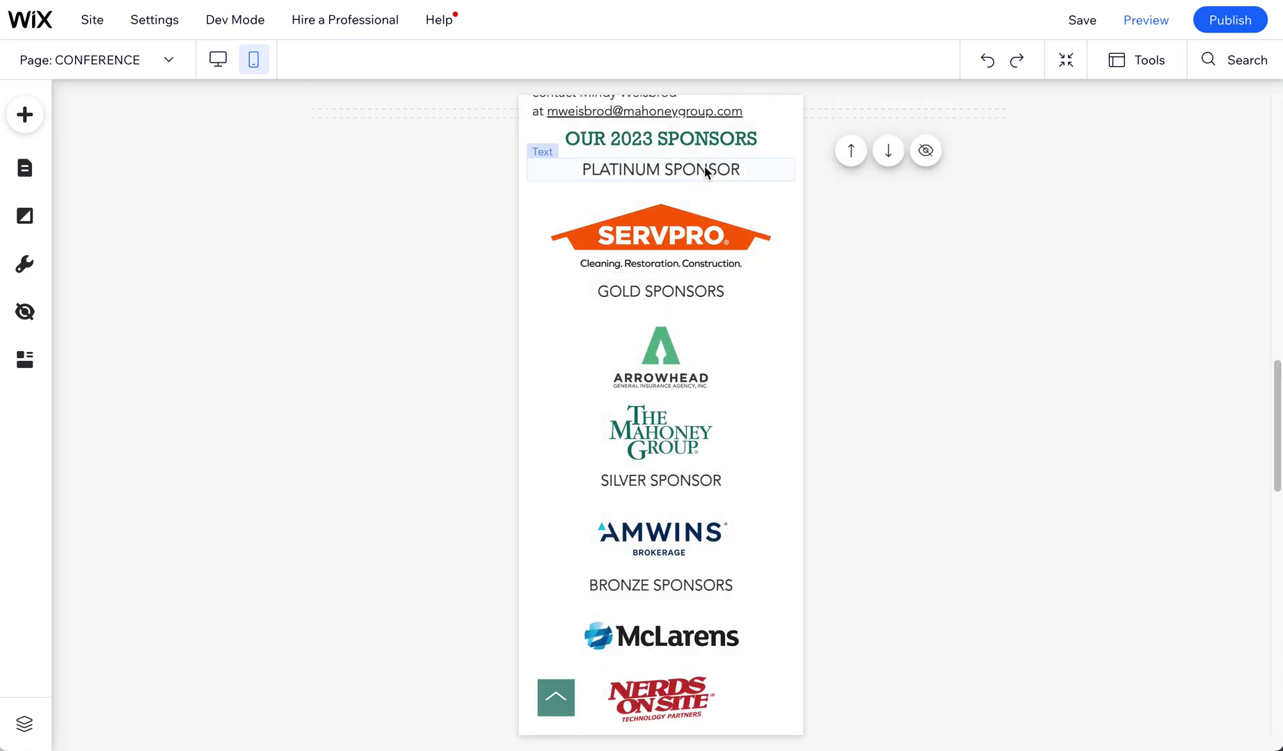
{"action": "left_click", "coordinate": [723, 164]}
{"action": "left_click", "coordinate": [713, 136]}
{"action": "left_click_drag", "start_coordinate": [713, 137], "coordinate": [717, 173]}
{"action": "left_click", "coordinate": [732, 116]}
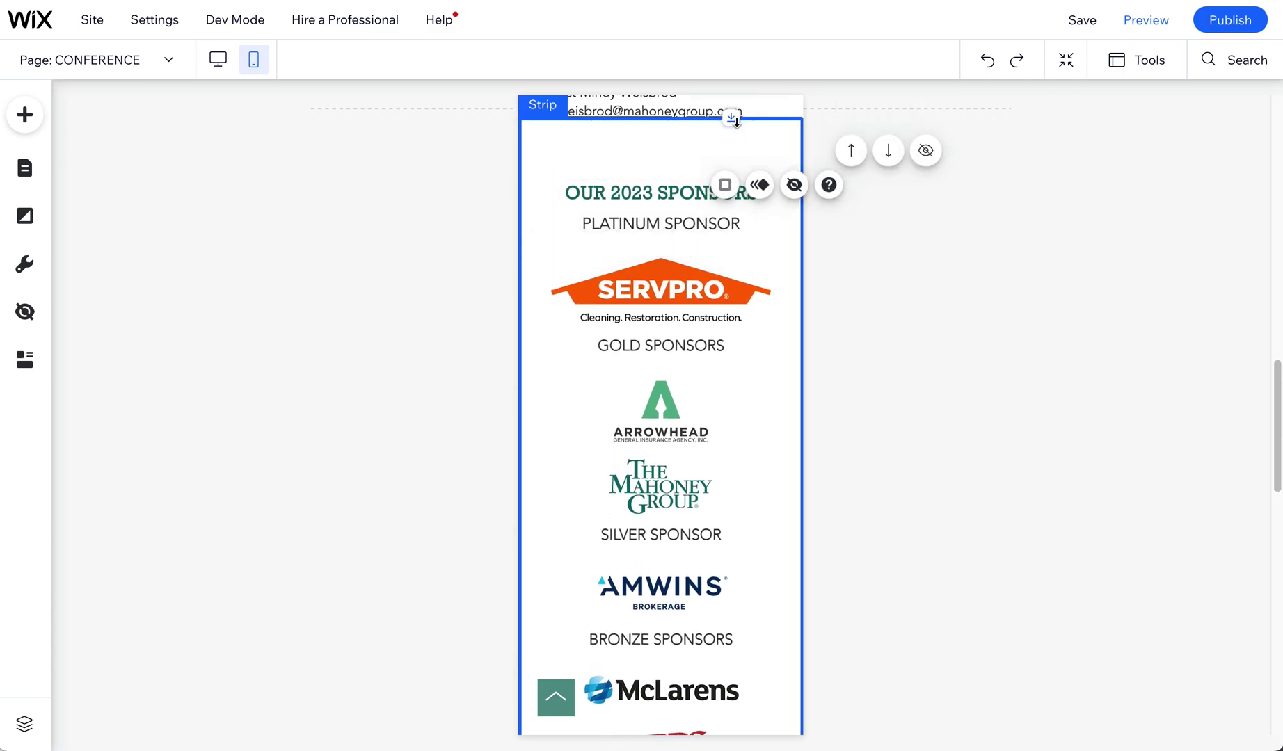
{"action": "left_click_drag", "start_coordinate": [733, 118], "coordinate": [724, 183]}
{"action": "left_click", "coordinate": [724, 246]}
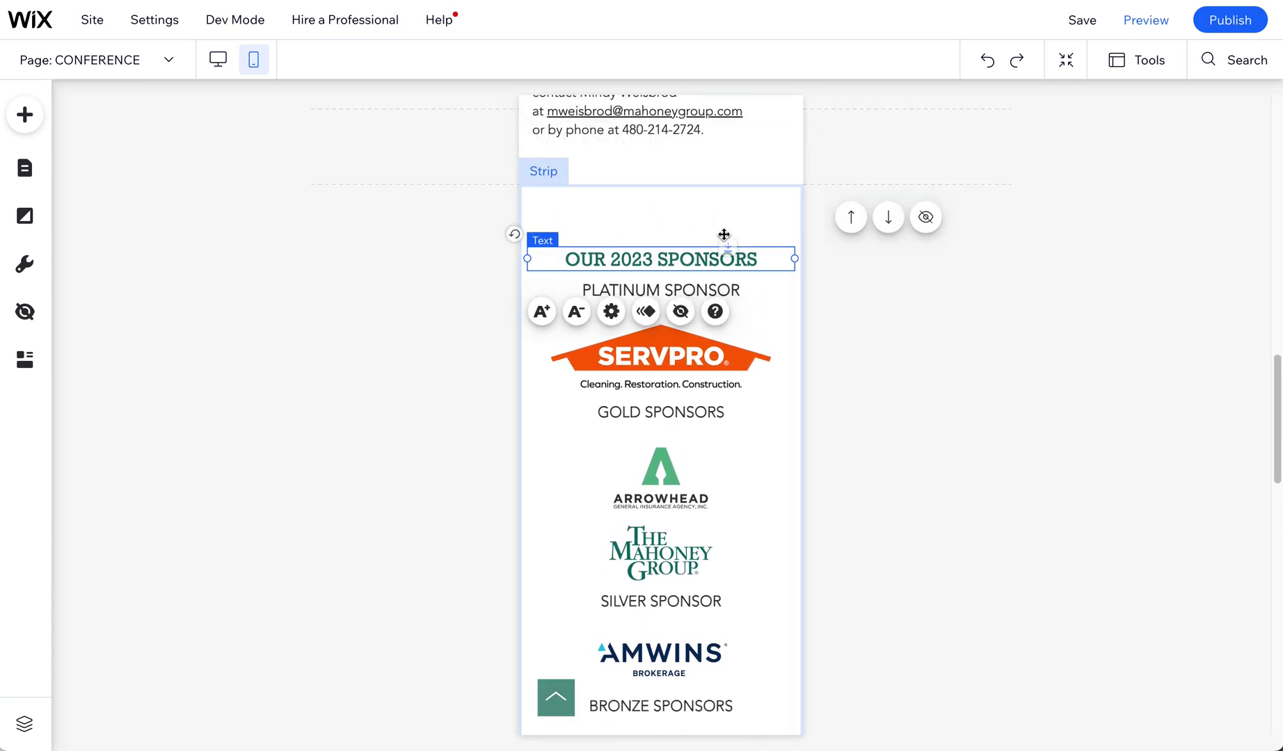
{"action": "left_click_drag", "start_coordinate": [722, 235], "coordinate": [717, 205]}
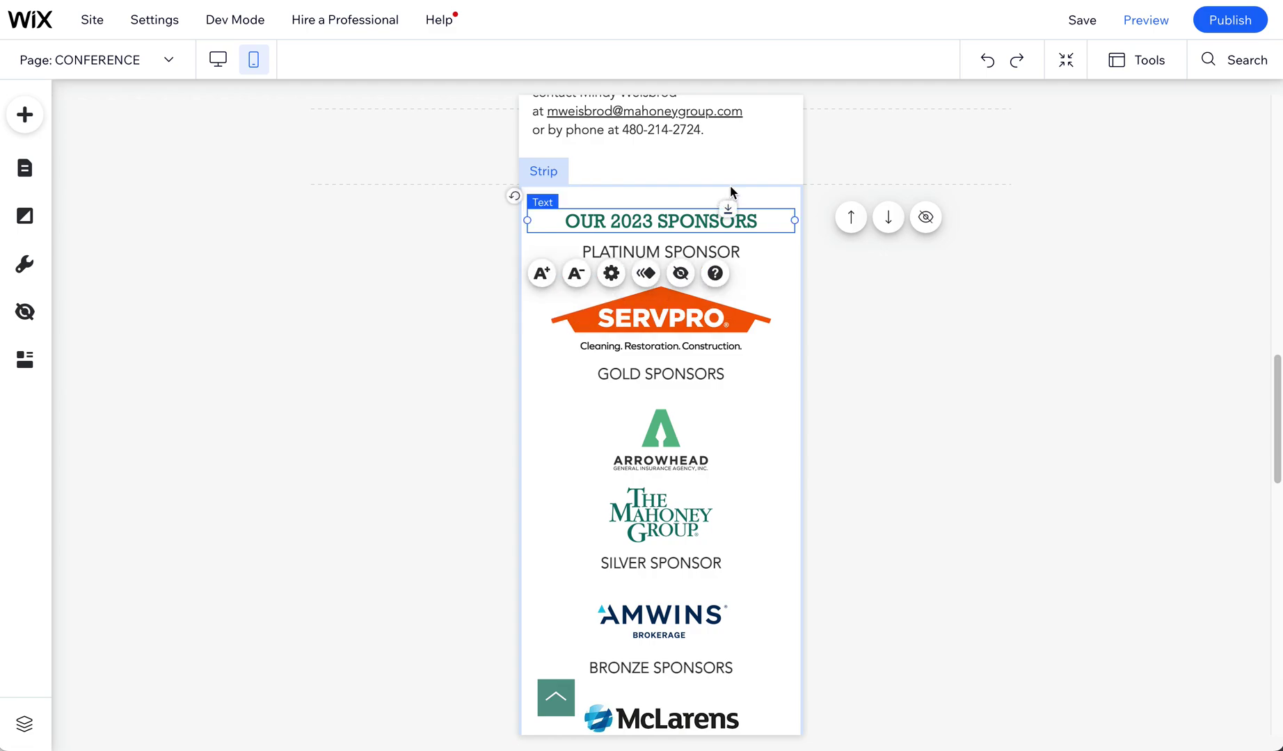
{"action": "left_click", "coordinate": [732, 184]}
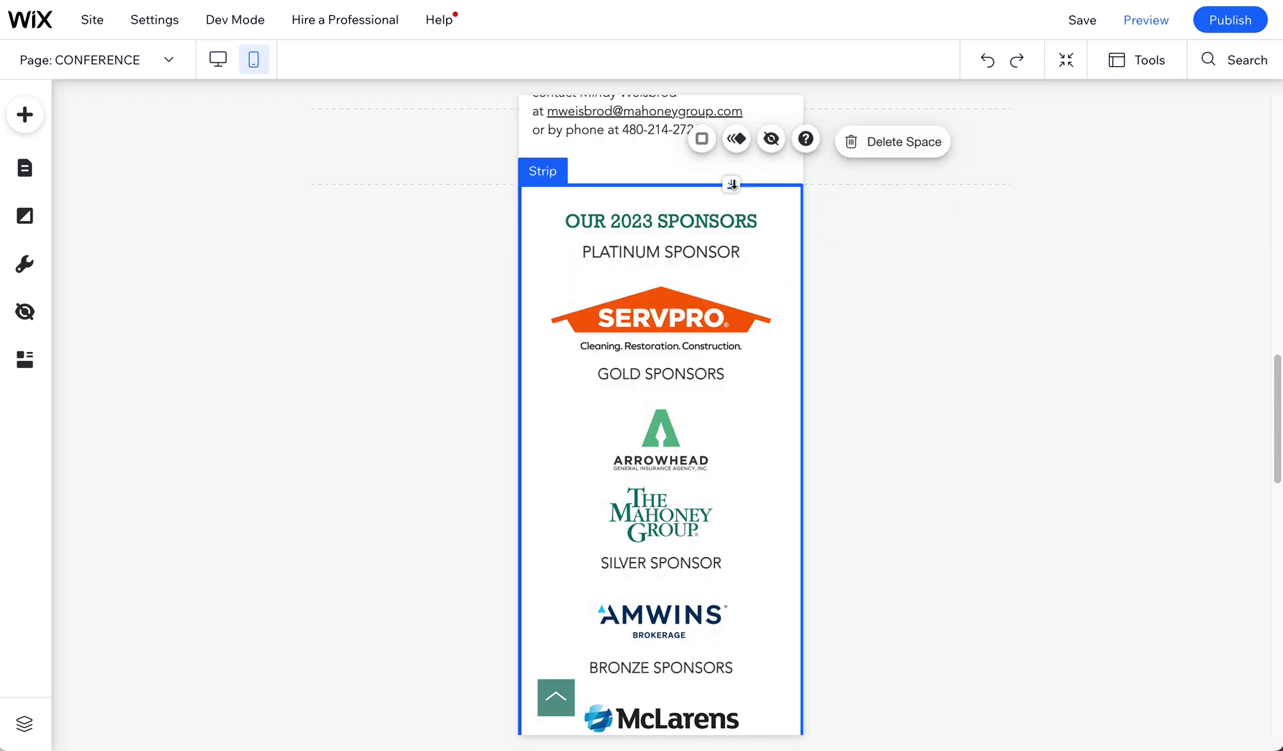
{"action": "left_click_drag", "start_coordinate": [732, 184], "coordinate": [730, 209]}
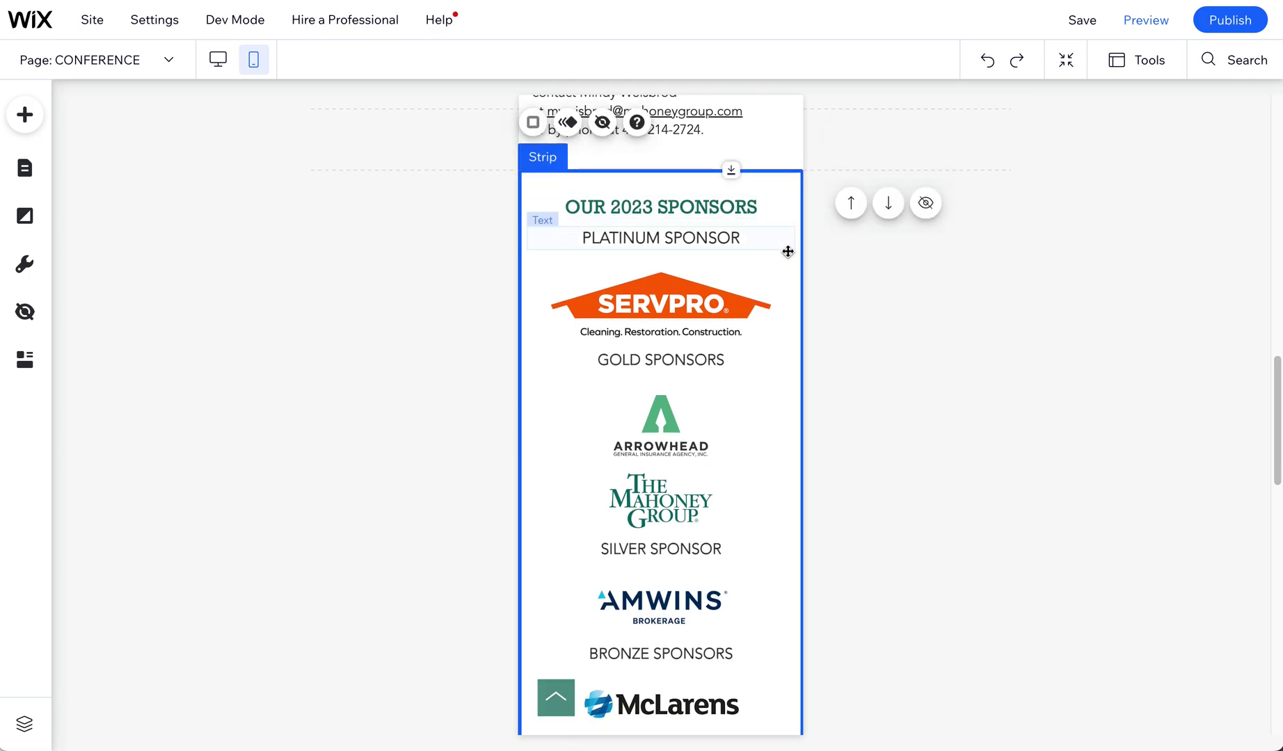
Step: Move the GOLD SPONSORS and PLATINUM SPONSOR headings down to add space
{"action": "left_click", "coordinate": [734, 318]}
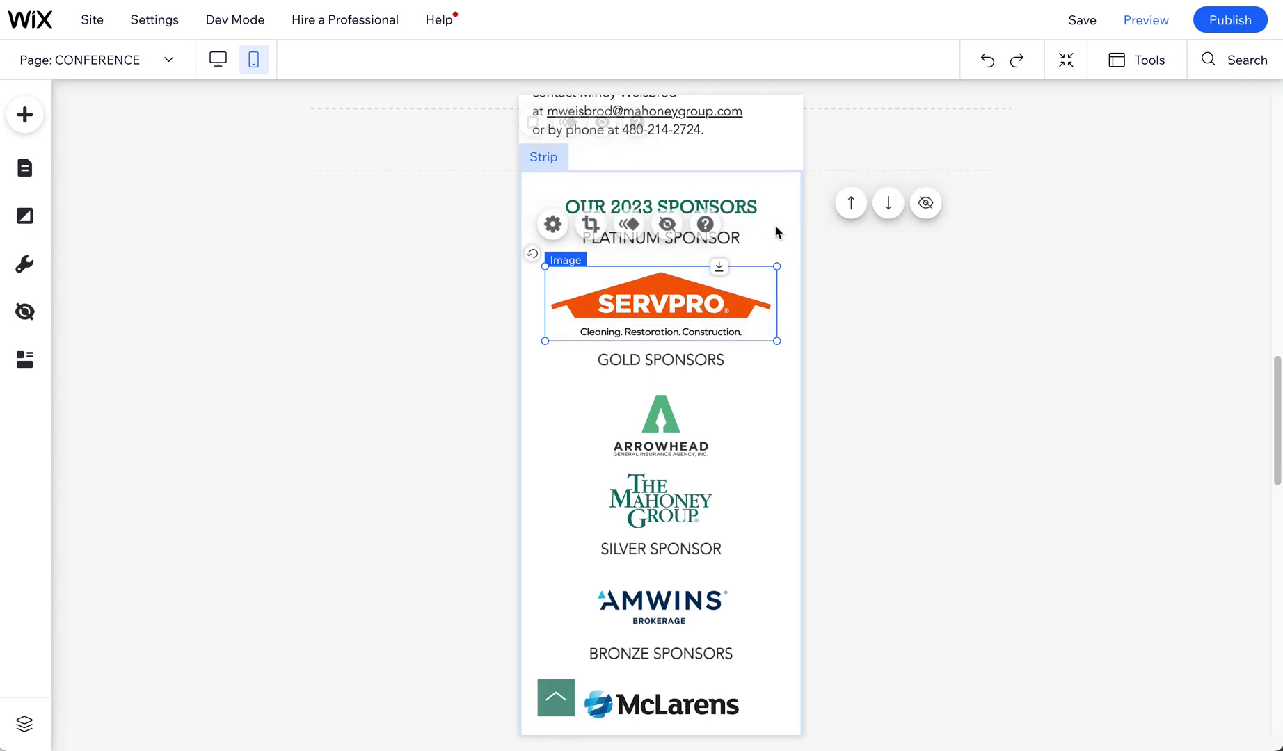
{"action": "left_click", "coordinate": [785, 175]}
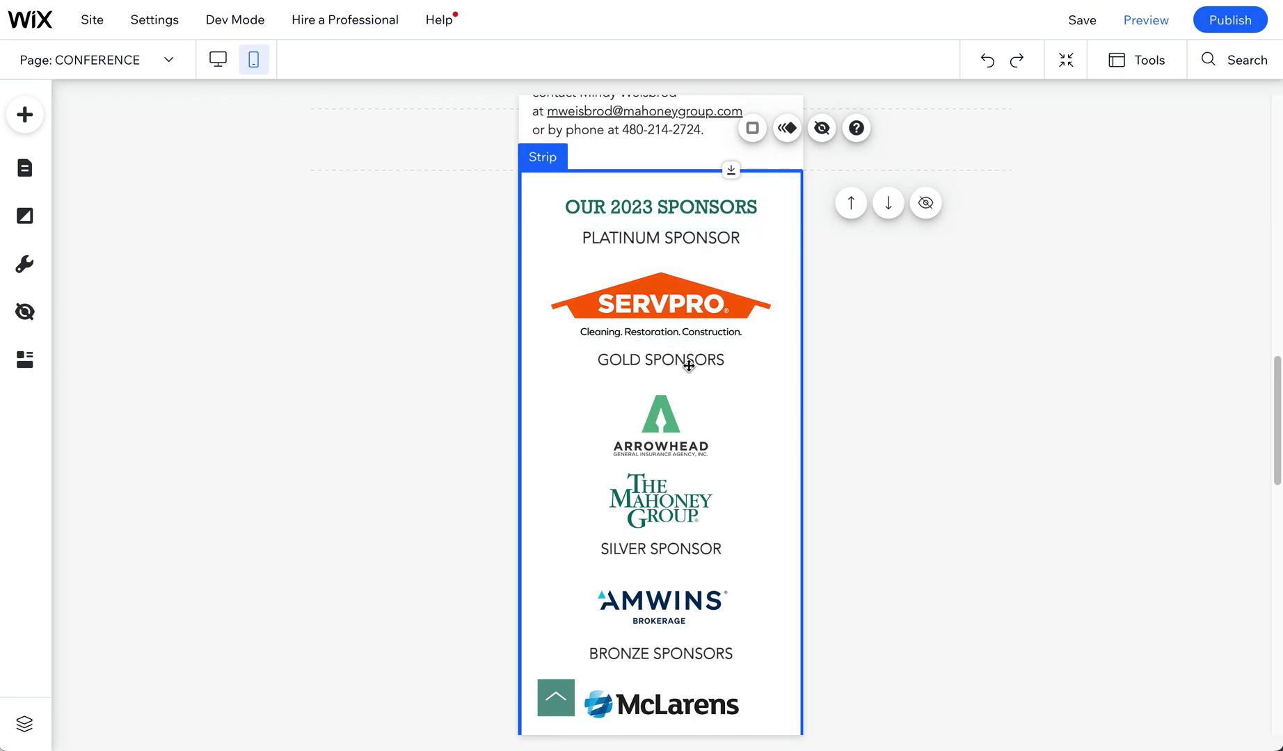
{"action": "left_click", "coordinate": [723, 352]}
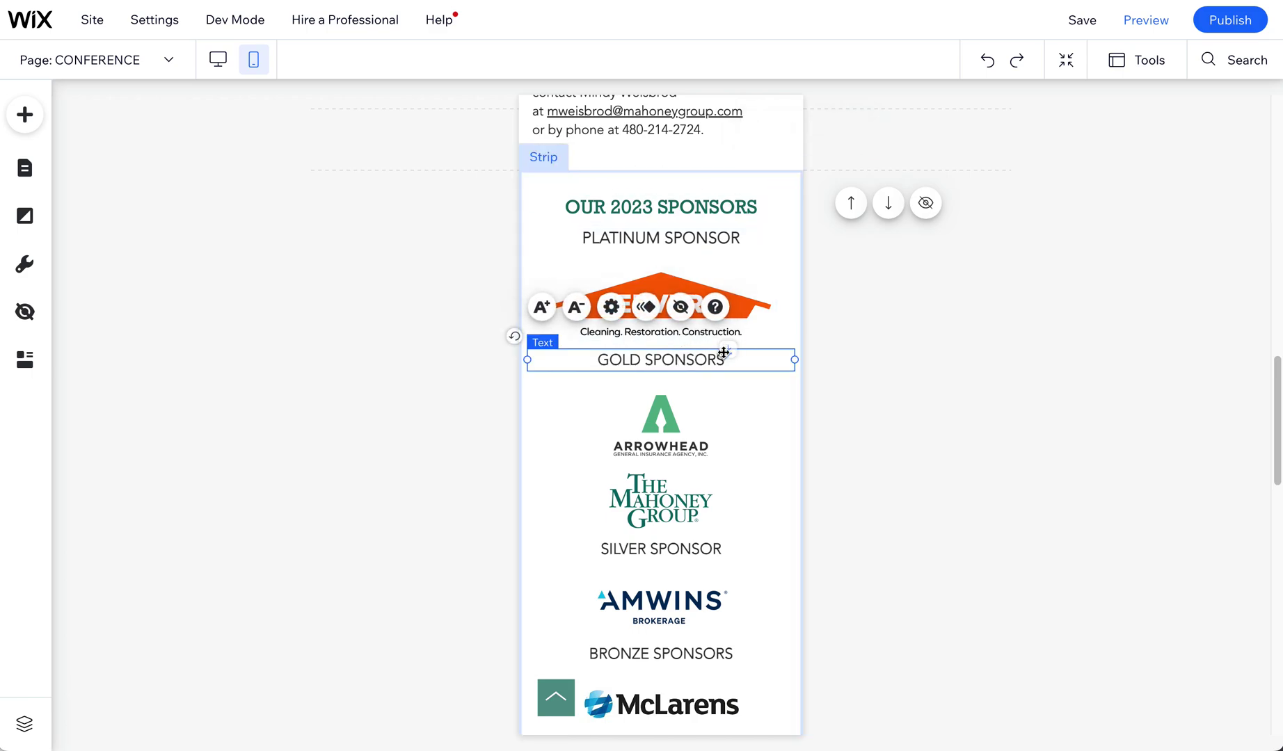
{"action": "left_click_drag", "start_coordinate": [724, 353], "coordinate": [725, 392]}
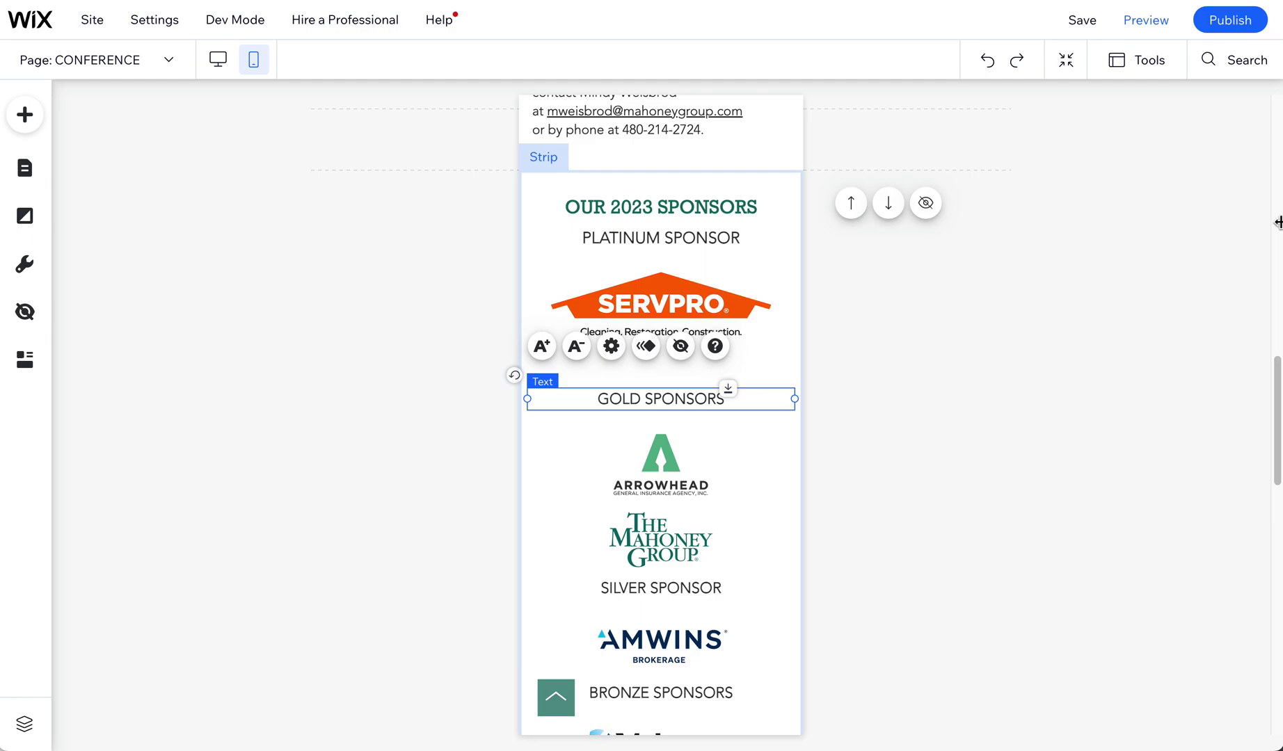
{"action": "left_click_drag", "start_coordinate": [702, 240], "coordinate": [703, 256]}
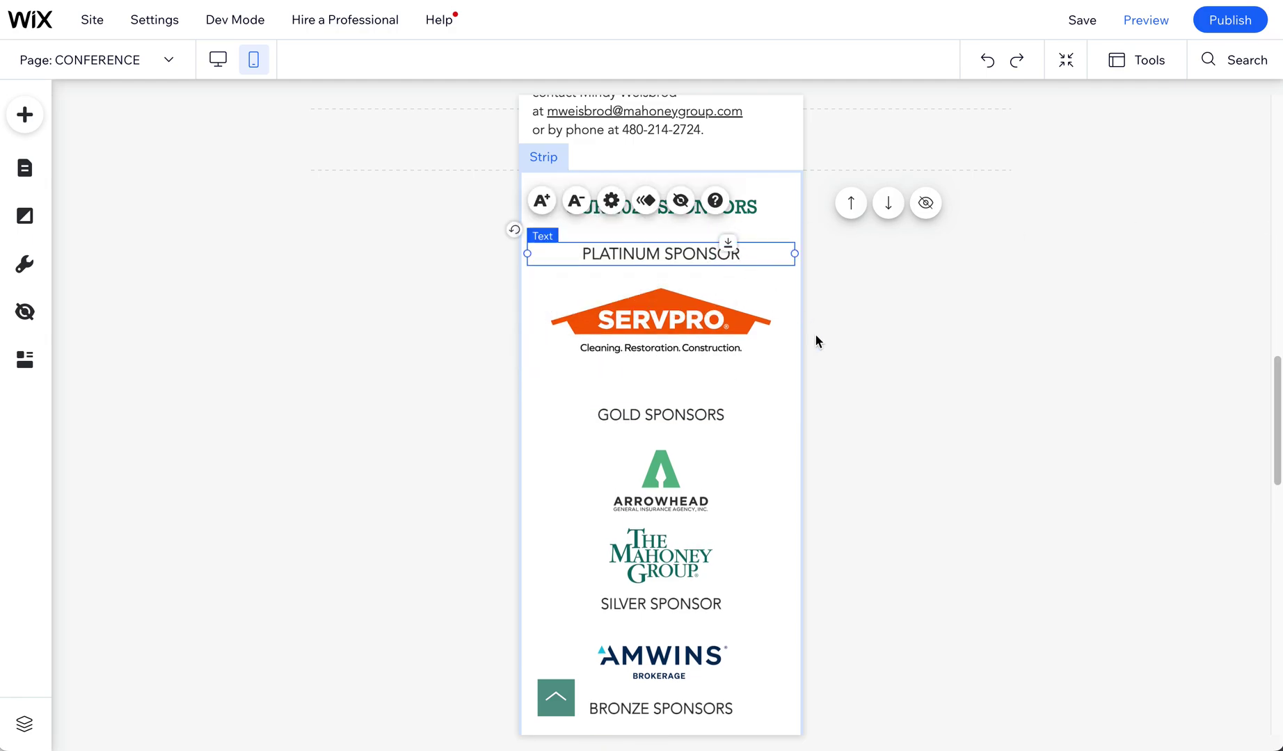
{"action": "left_click", "coordinate": [908, 362]}
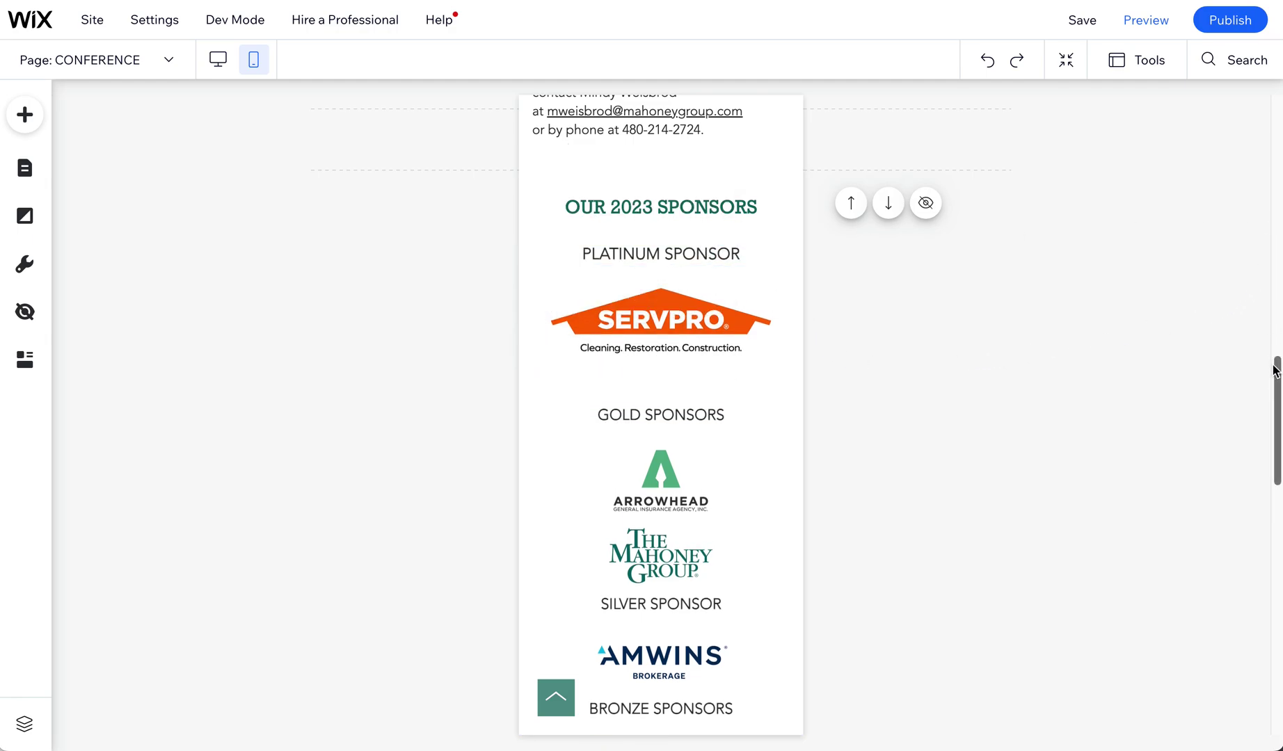
Step: Place the Arrowhead logo on the left with the Mahoney Group logo beside it
{"action": "left_click_drag", "start_coordinate": [1275, 371], "coordinate": [1242, 418]}
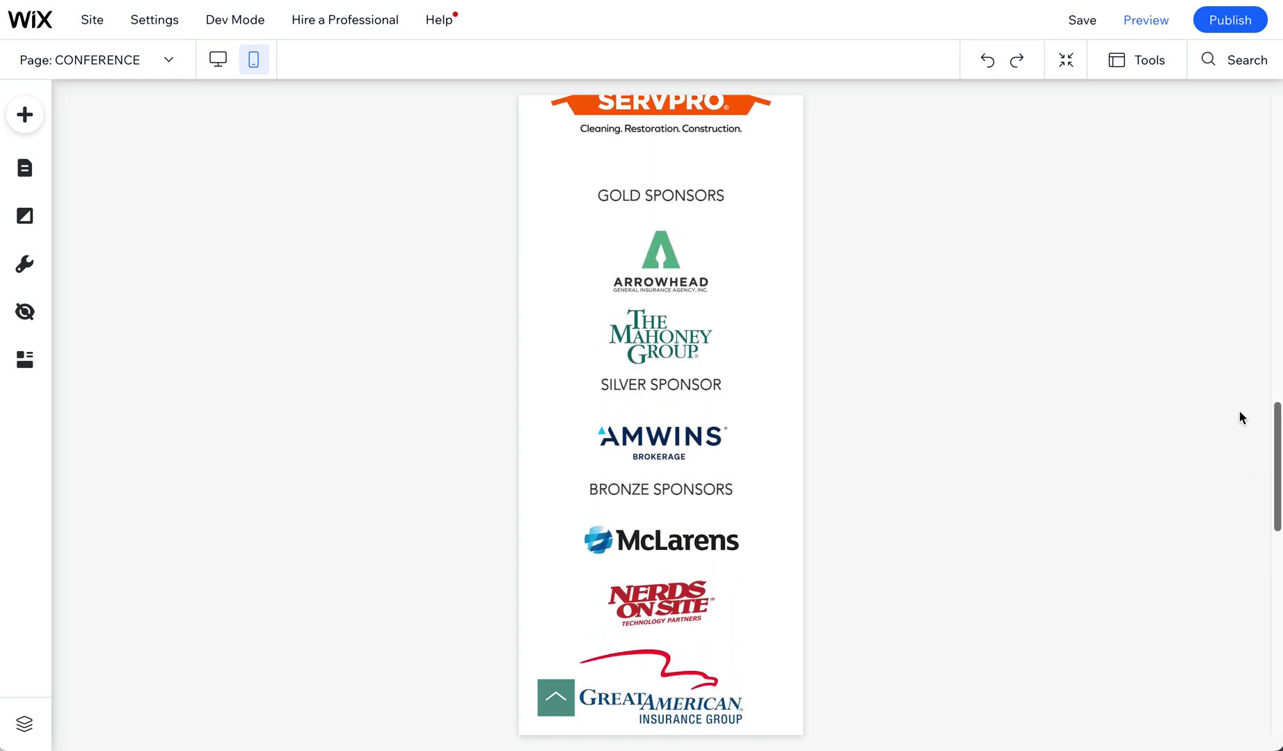
{"action": "left_click", "coordinate": [679, 271]}
{"action": "left_click_drag", "start_coordinate": [679, 271], "coordinate": [605, 263]}
{"action": "left_click_drag", "start_coordinate": [654, 323], "coordinate": [728, 270]}
Step: Move SILVER SPONSOR up under the gold logos, adjust AMWINS, and space out BRONZE SPONSORS
{"action": "left_click", "coordinate": [724, 379]}
{"action": "left_click_drag", "start_coordinate": [723, 379], "coordinate": [721, 310]}
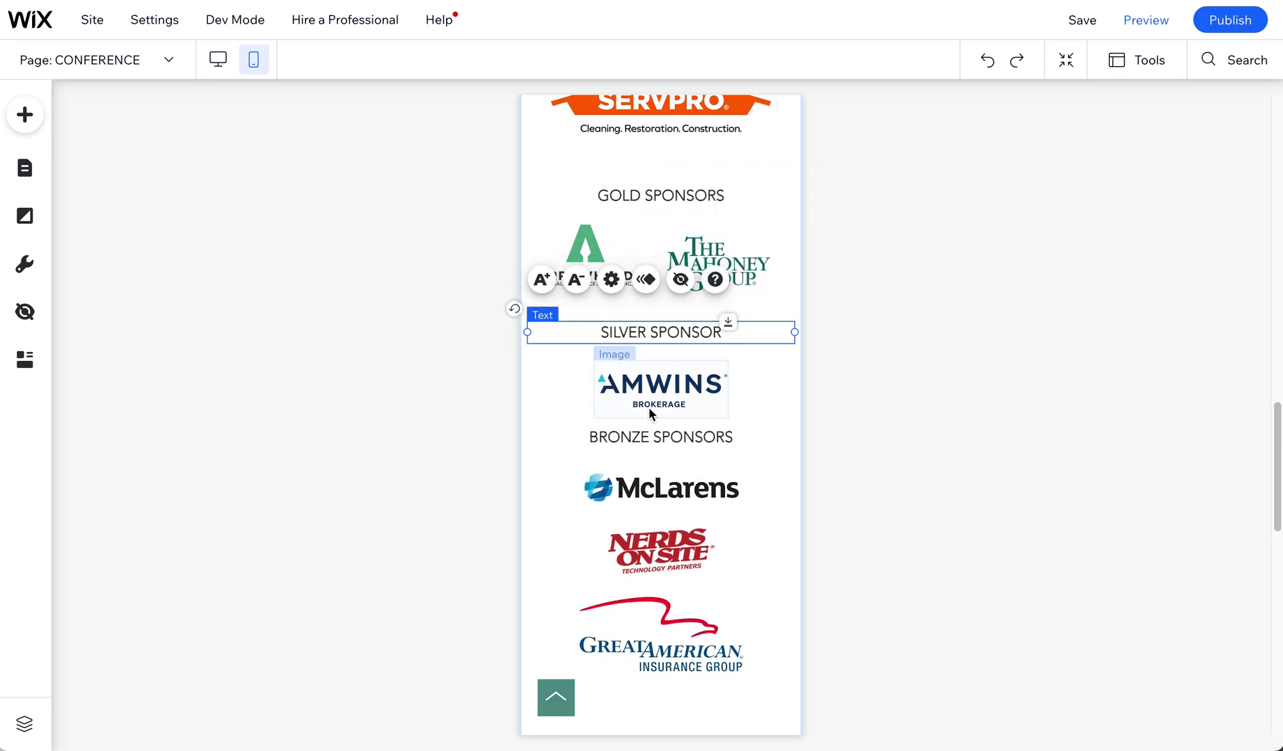
{"action": "left_click", "coordinate": [671, 386]}
{"action": "mouse_move", "coordinate": [671, 386]}
{"action": "left_mouse_down"}
{"action": "mouse_move", "coordinate": [605, 384]}
{"action": "mouse_move", "coordinate": [671, 380]}
{"action": "left_mouse_up"}
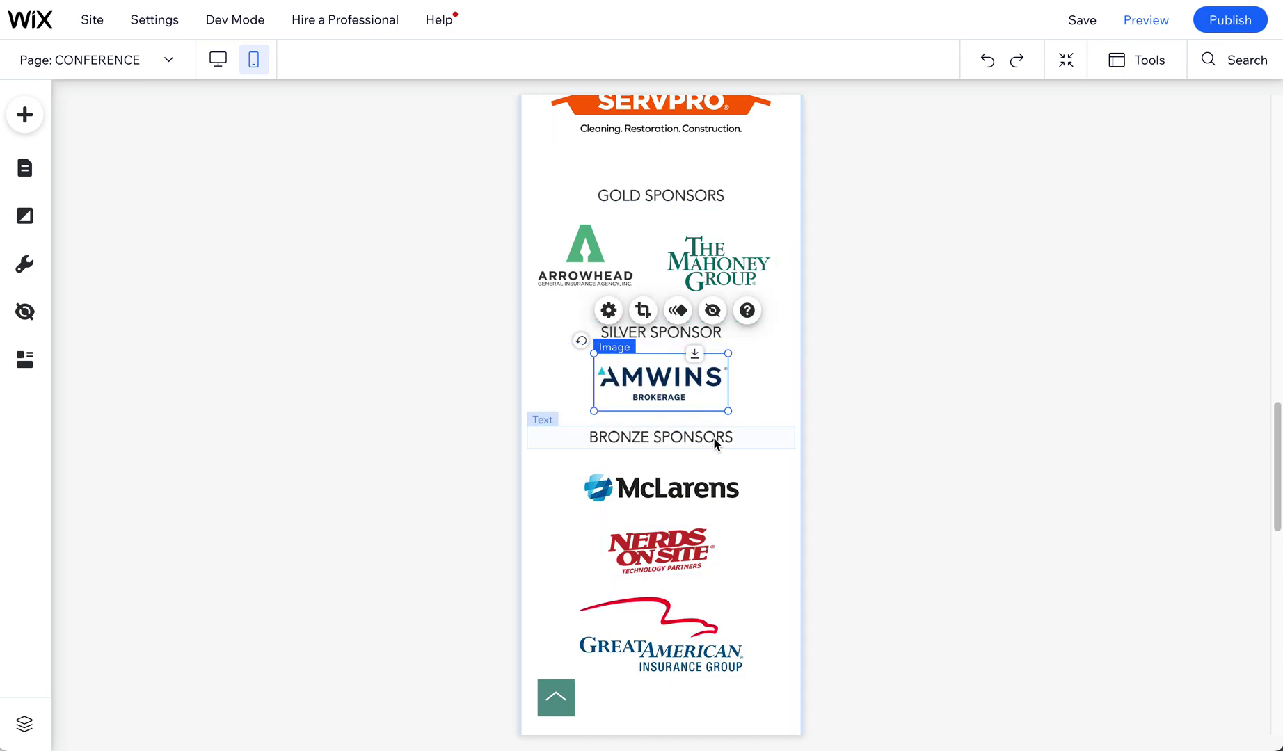
{"action": "left_click", "coordinate": [712, 437]}
{"action": "left_click_drag", "start_coordinate": [727, 427], "coordinate": [723, 470]}
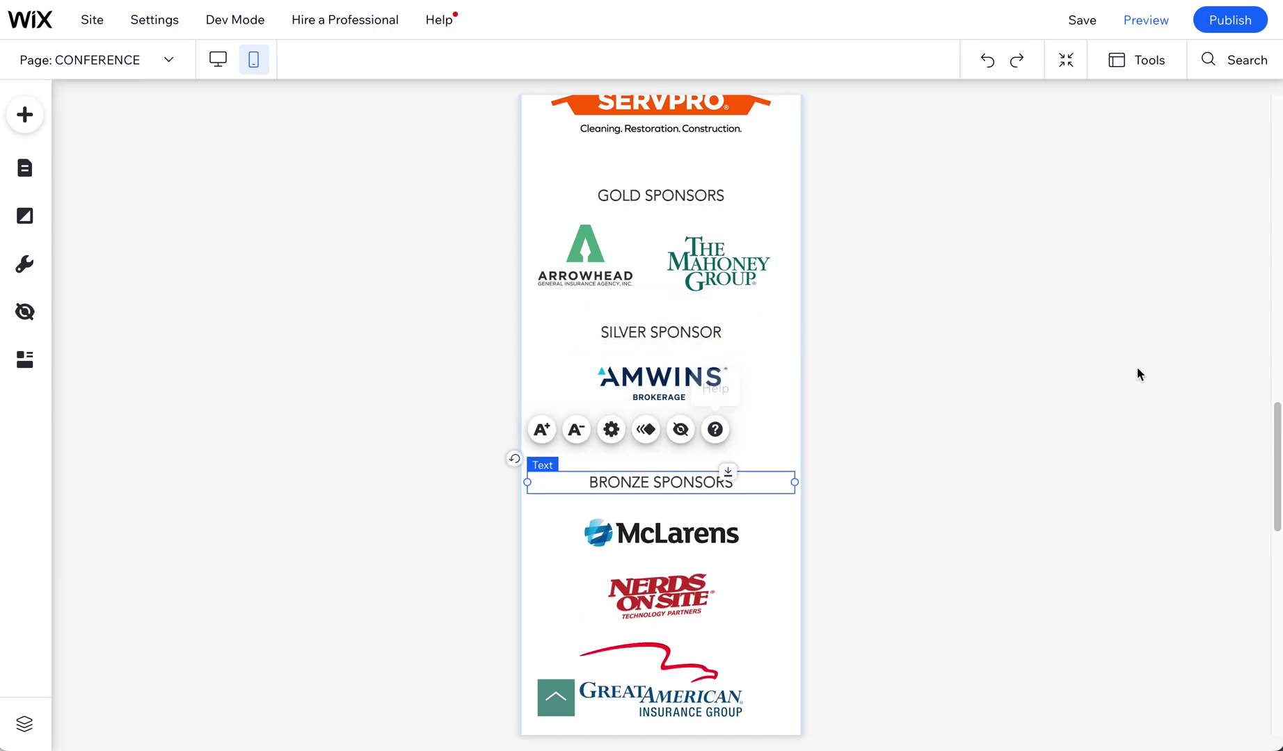
{"action": "left_click", "coordinate": [711, 332]}
{"action": "left_click_drag", "start_coordinate": [713, 328], "coordinate": [720, 356]}
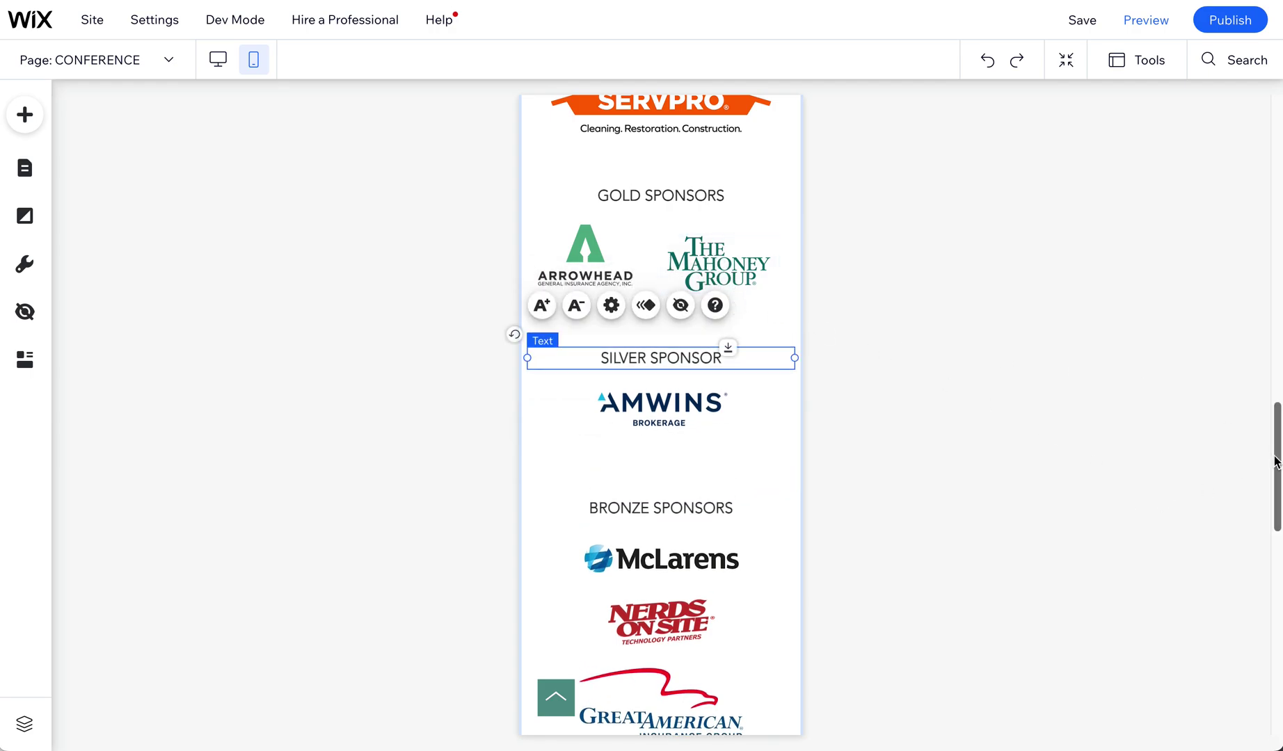
Step: Nudge the McLarens, Nerds On Site and Great American logos into rough positions below Bronze Sponsors
{"action": "scroll", "coordinate": [1276, 463], "scroll_direction": "down", "scroll_amount": 3}
{"action": "left_click", "coordinate": [675, 345]}
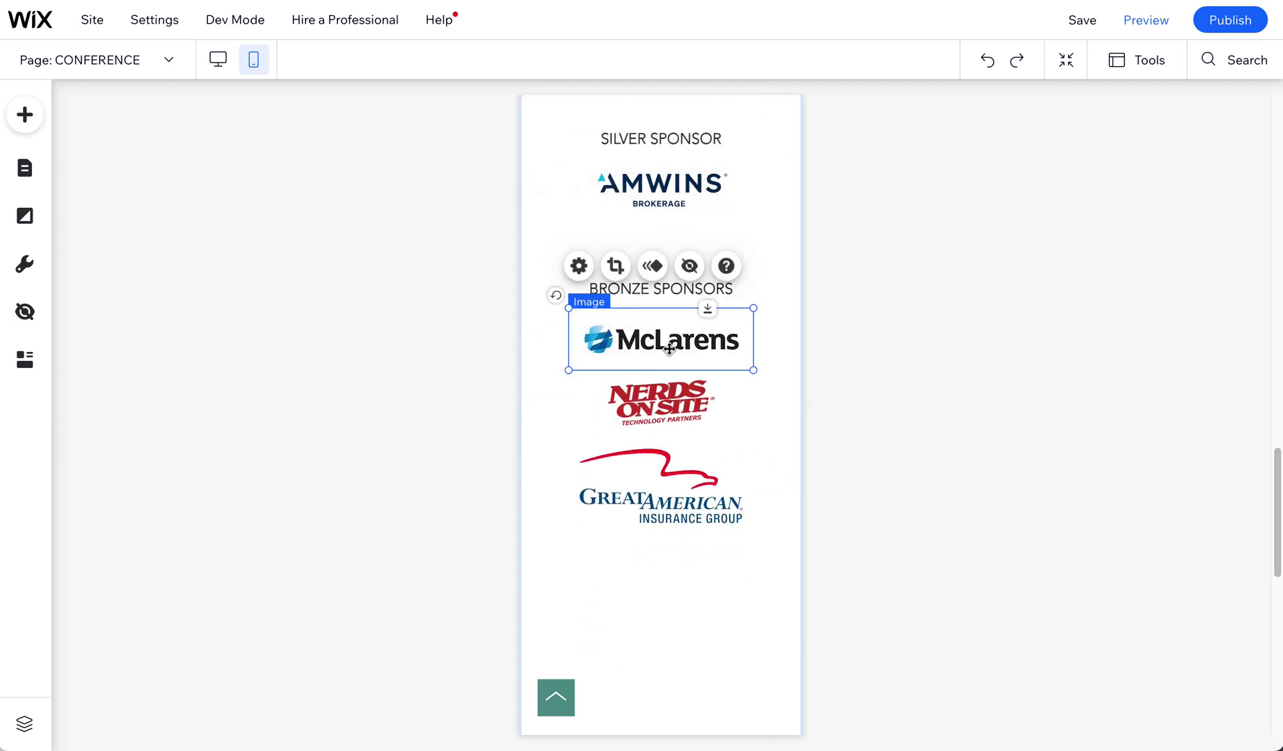
{"action": "left_click", "coordinate": [680, 406]}
{"action": "left_click_drag", "start_coordinate": [680, 406], "coordinate": [723, 494]}
{"action": "left_click", "coordinate": [723, 467]}
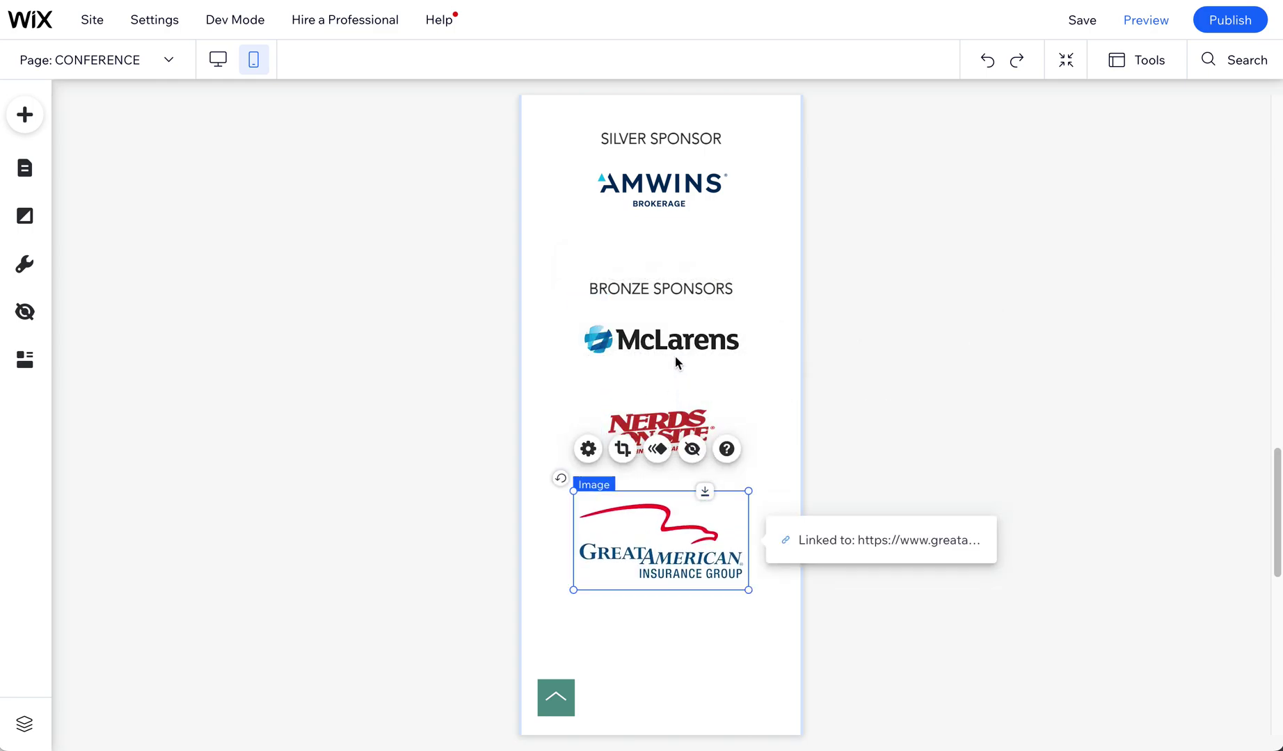
{"action": "left_click", "coordinate": [675, 362]}
{"action": "left_click_drag", "start_coordinate": [675, 362], "coordinate": [676, 377]}
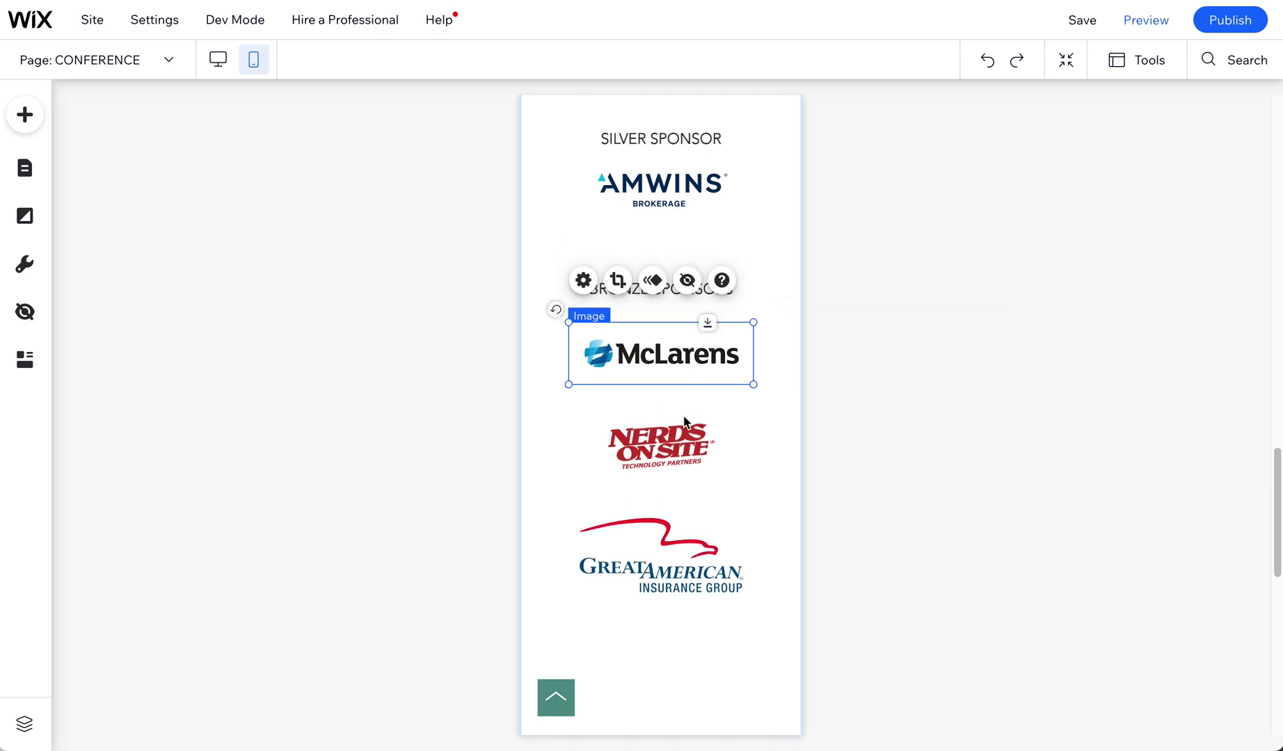
{"action": "left_click", "coordinate": [685, 428]}
{"action": "left_click_drag", "start_coordinate": [689, 437], "coordinate": [691, 430]}
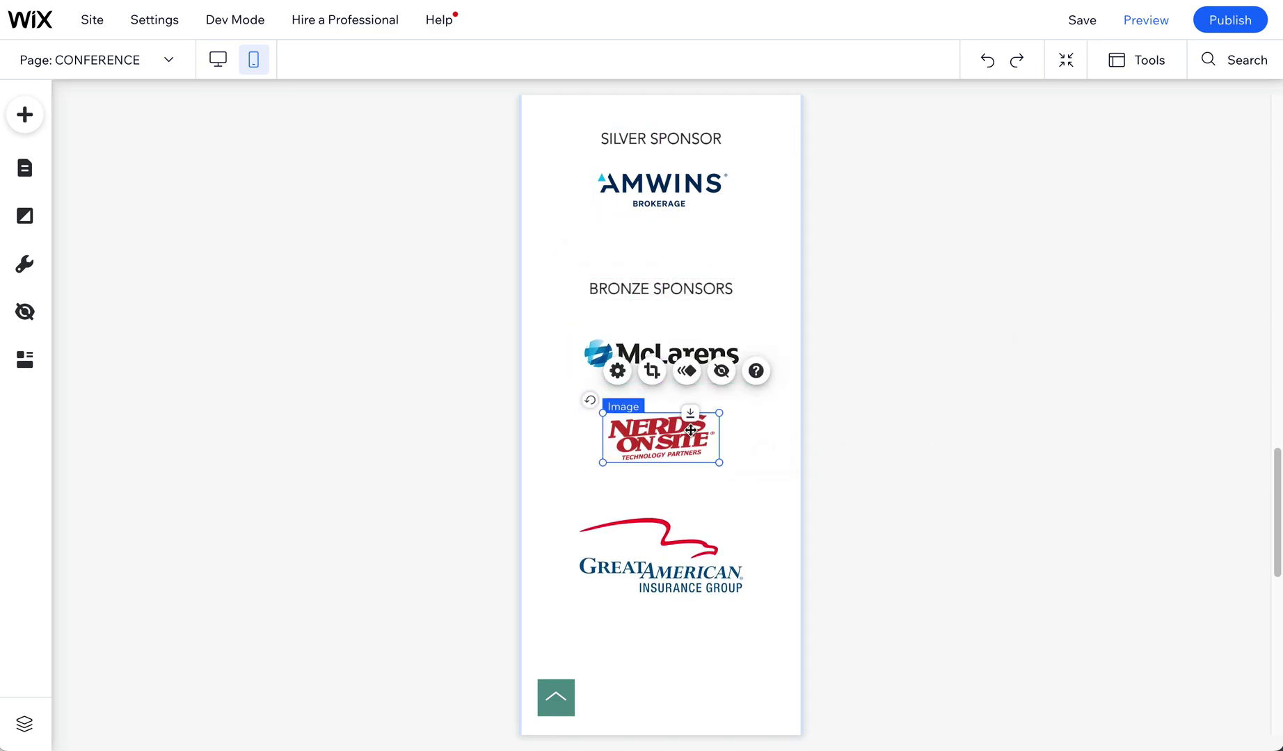
Step: Shrink McLarens, set Nerds On Site beside it, and resize Great American below to 162 by 91
{"action": "left_click", "coordinate": [668, 350]}
{"action": "left_click_drag", "start_coordinate": [755, 323], "coordinate": [717, 336]}
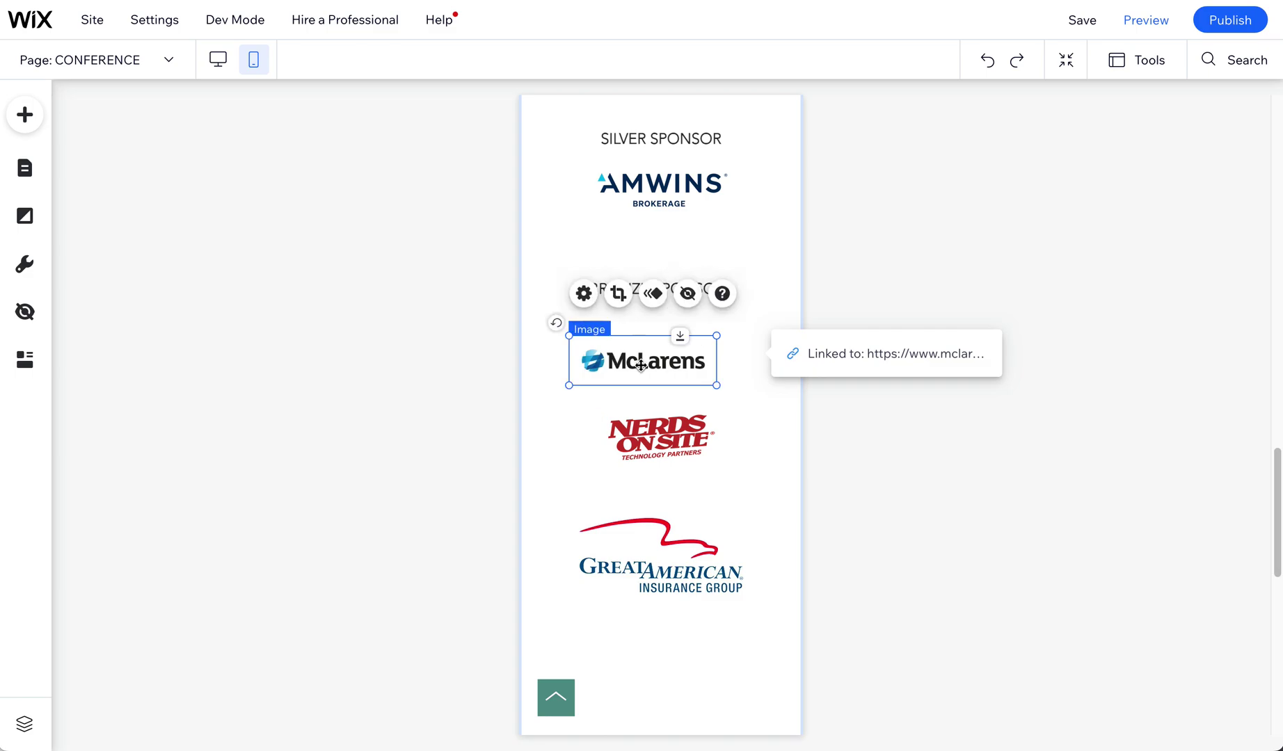
{"action": "left_click_drag", "start_coordinate": [640, 365], "coordinate": [604, 346]}
{"action": "left_click_drag", "start_coordinate": [656, 439], "coordinate": [740, 346]}
{"action": "left_click_drag", "start_coordinate": [641, 542], "coordinate": [636, 415]}
{"action": "mouse_move", "coordinate": [750, 392]}
{"action": "left_mouse_down"}
{"action": "mouse_move", "coordinate": [707, 409]}
{"action": "mouse_move", "coordinate": [729, 399]}
{"action": "left_mouse_up"}
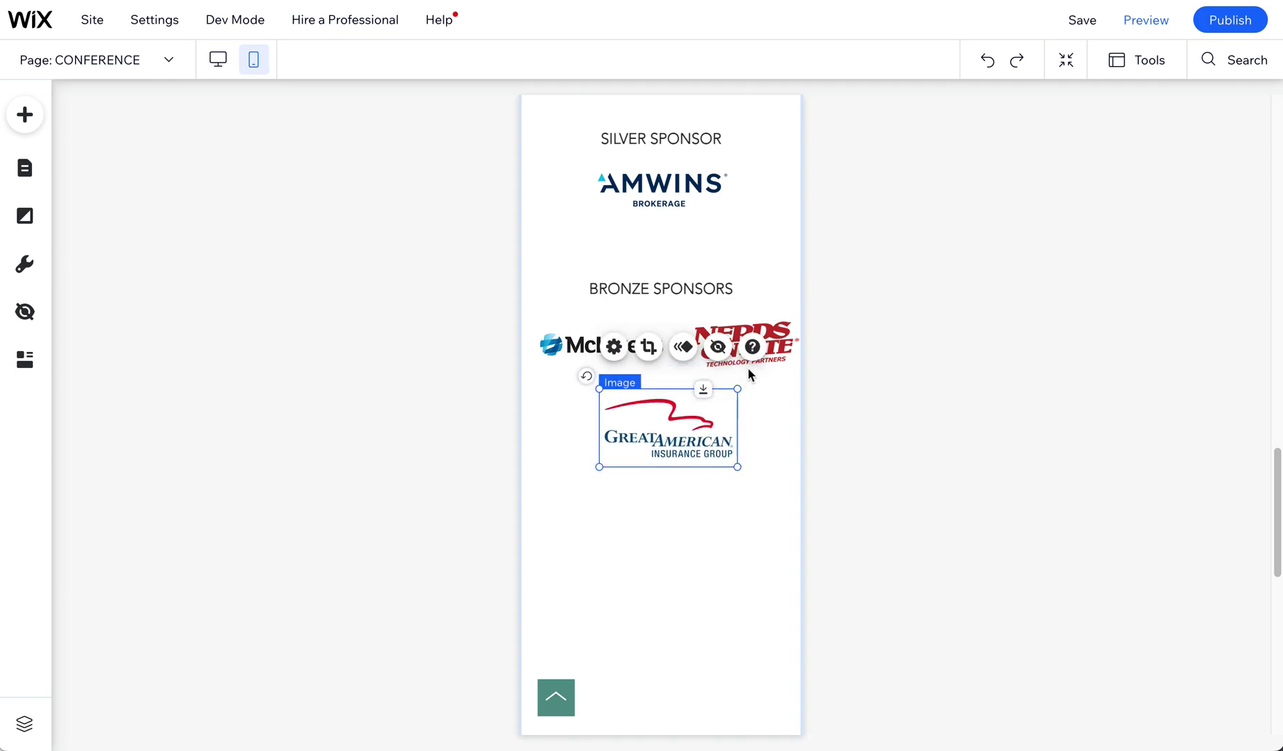
Step: Fine-tune the McLarens and Nerds On Site pair, with McLarens at x 10
{"action": "left_click", "coordinate": [790, 340]}
{"action": "left_click_drag", "start_coordinate": [686, 356], "coordinate": [724, 358]}
{"action": "left_click_drag", "start_coordinate": [615, 359], "coordinate": [626, 360]}
{"action": "left_click", "coordinate": [696, 421]}
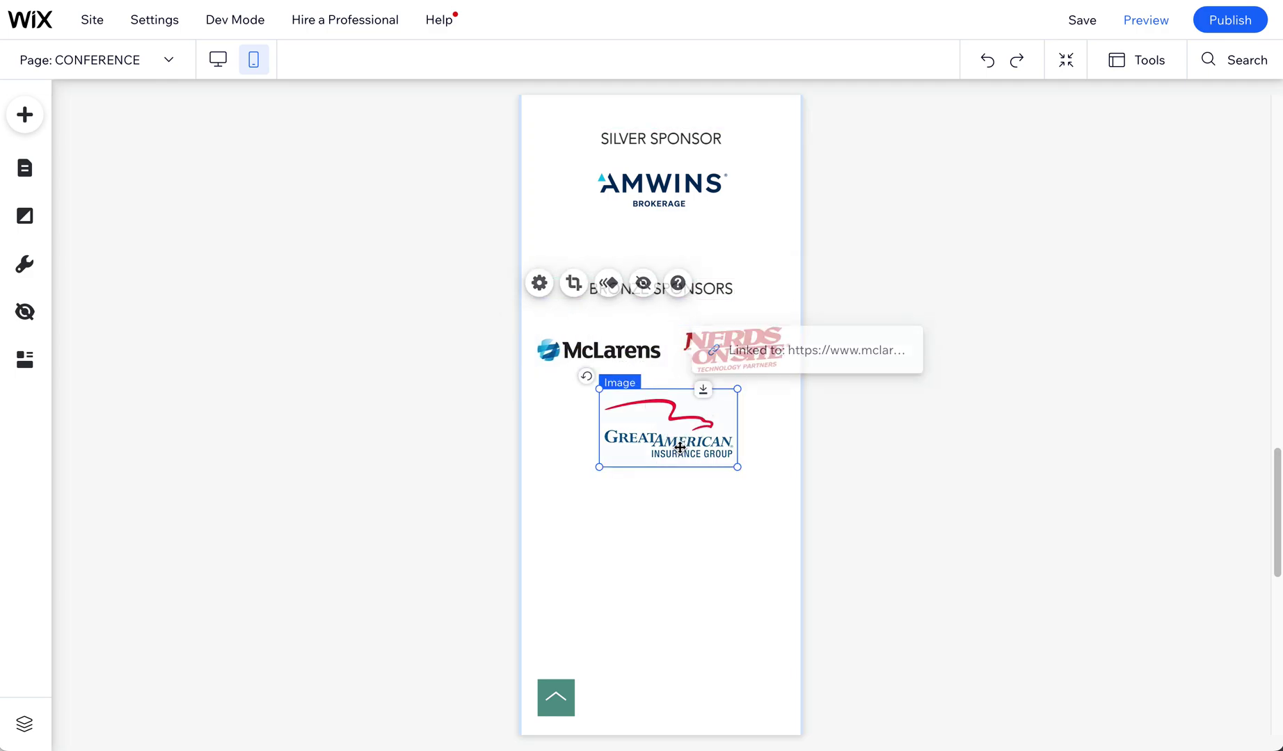
{"action": "left_click", "coordinate": [786, 532]}
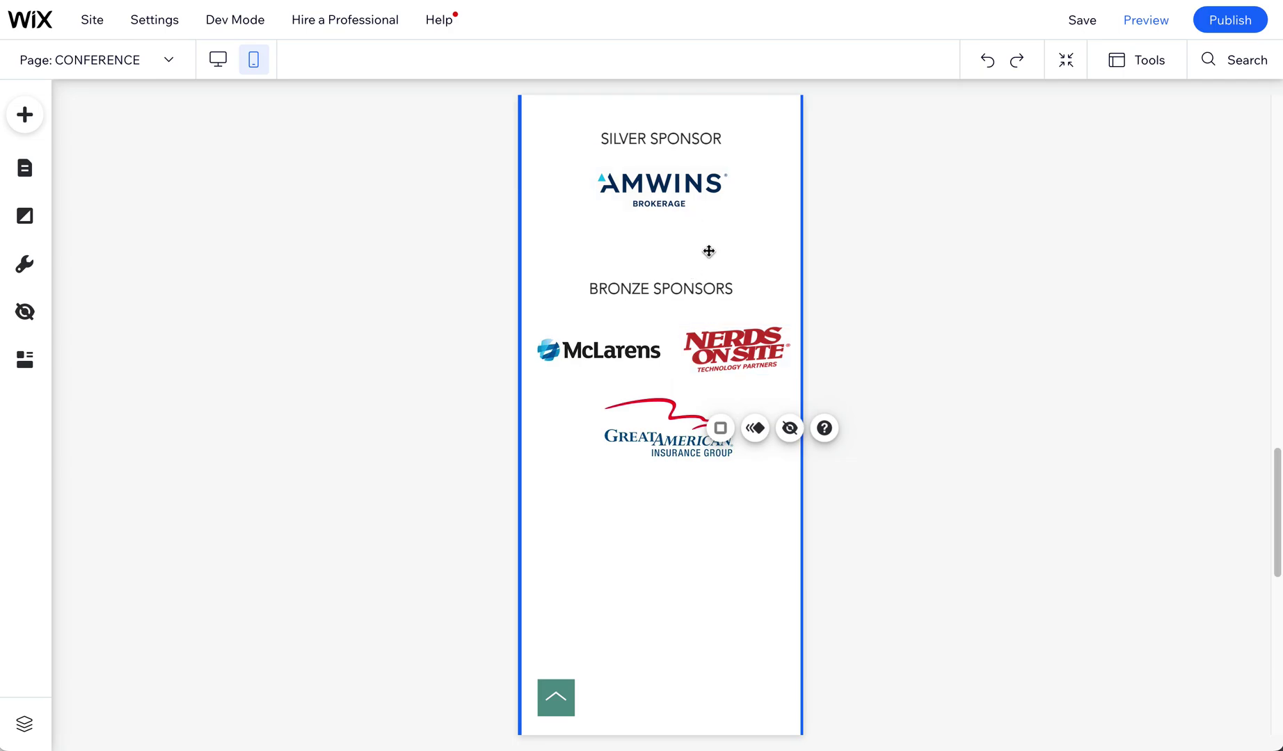
{"action": "scroll", "coordinate": [709, 251], "scroll_direction": "up", "scroll_amount": 6}
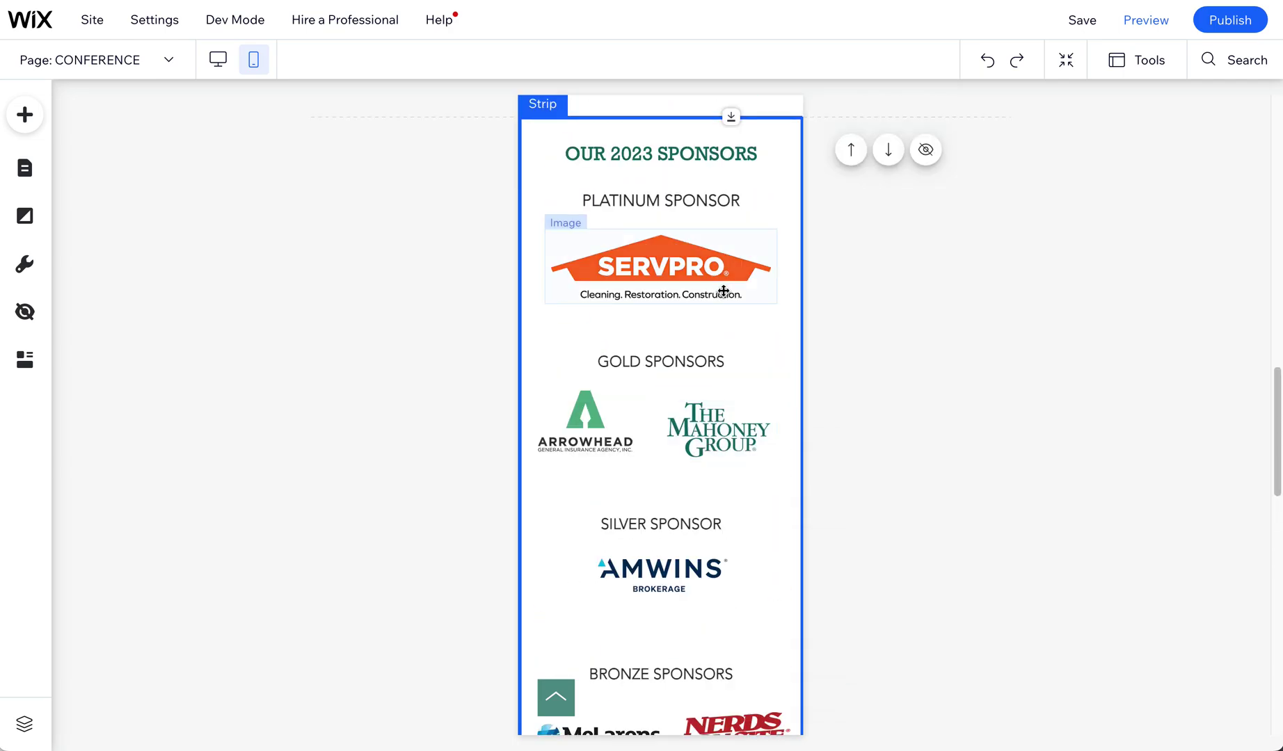
Step: Shorten the mobile sponsors strip to about 873 px tall, ending just below the Great American logo
{"action": "left_click_drag", "start_coordinate": [1273, 431], "coordinate": [1239, 552]}
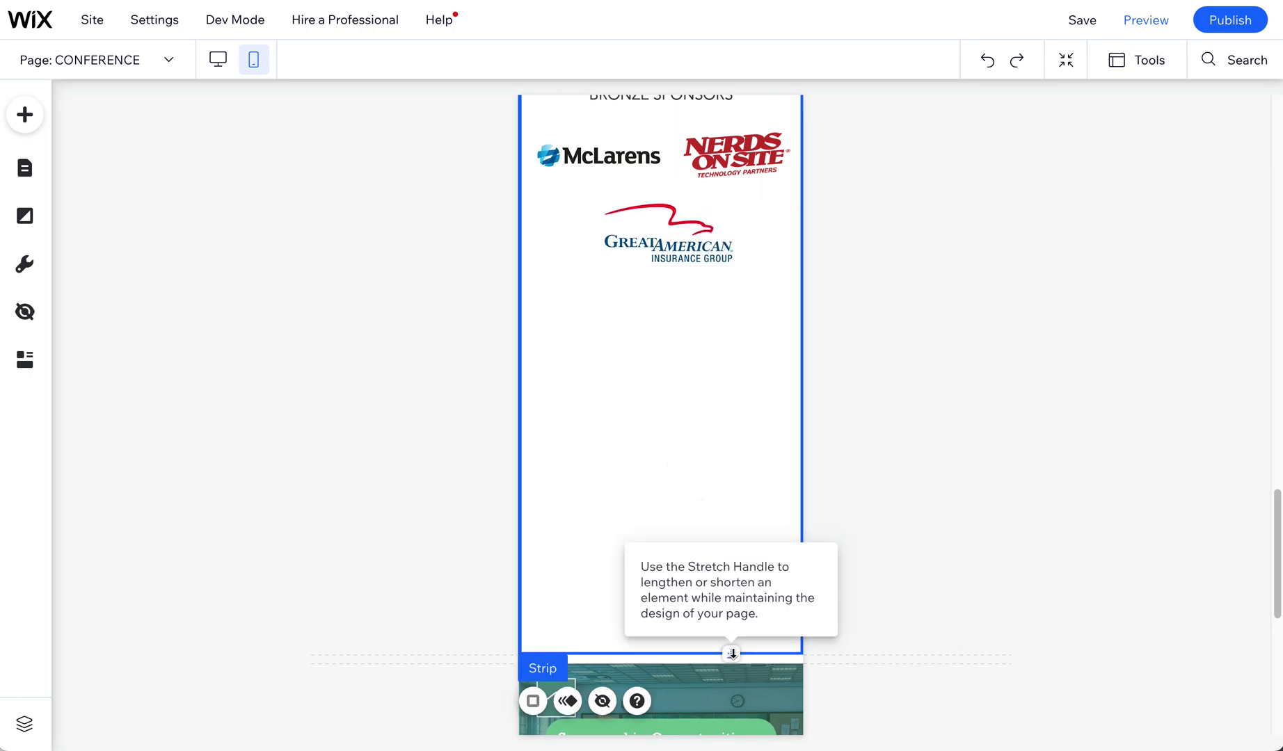
{"action": "left_click_drag", "start_coordinate": [732, 654], "coordinate": [713, 334]}
{"action": "left_click", "coordinate": [704, 378]}
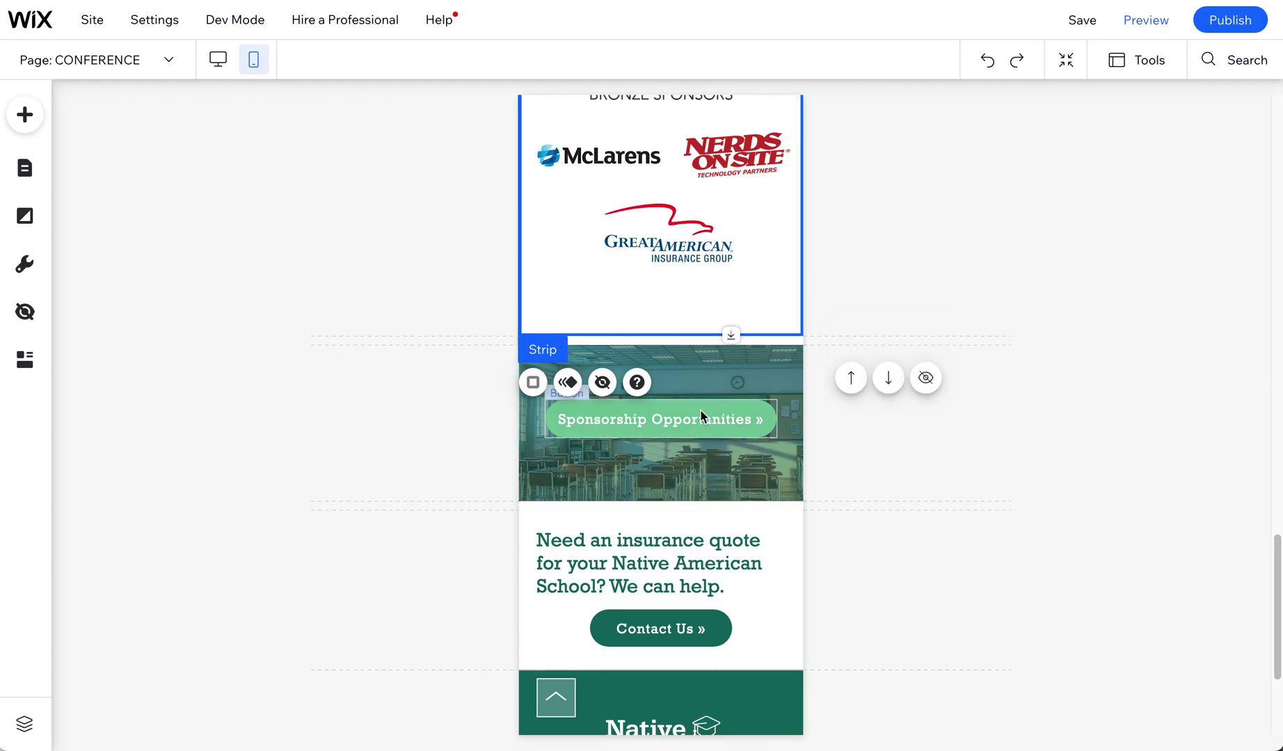
{"action": "scroll", "coordinate": [700, 410], "scroll_direction": "up", "scroll_amount": 4}
{"action": "scroll", "coordinate": [700, 415], "scroll_direction": "up", "scroll_amount": 10}
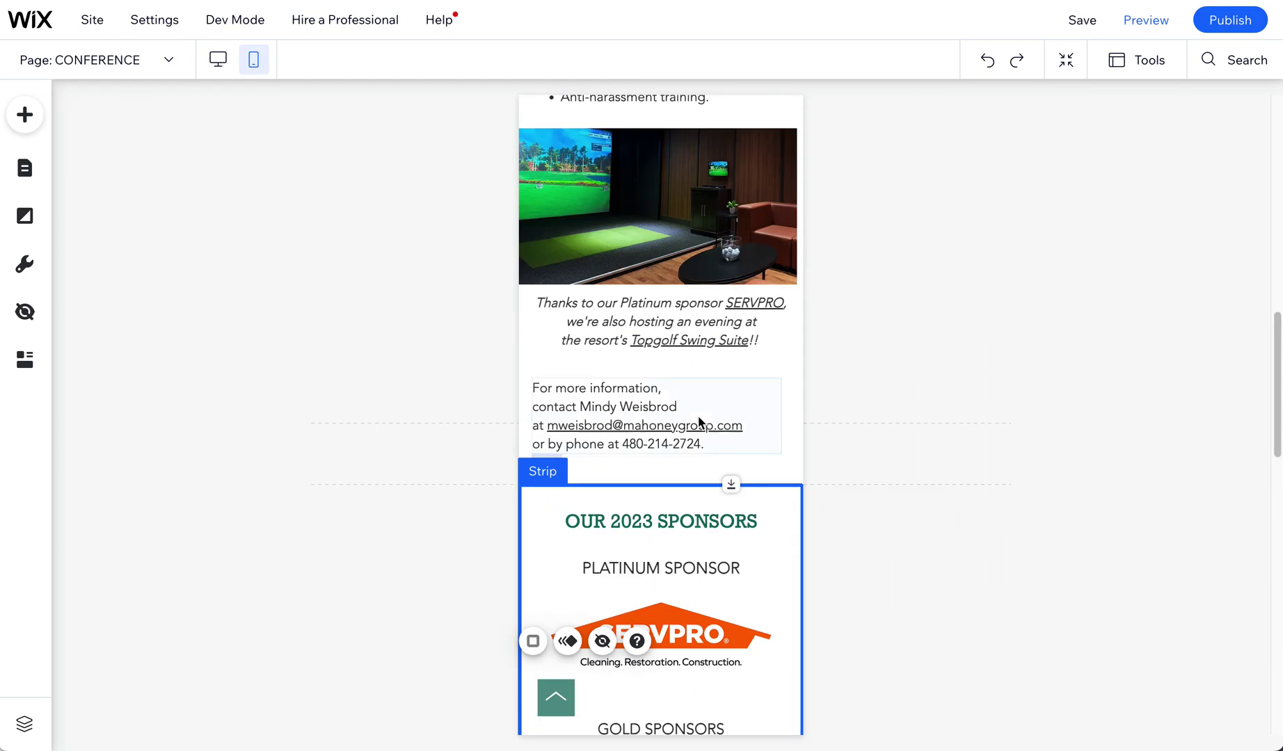
{"action": "scroll", "coordinate": [706, 405], "scroll_direction": "up", "scroll_amount": 10}
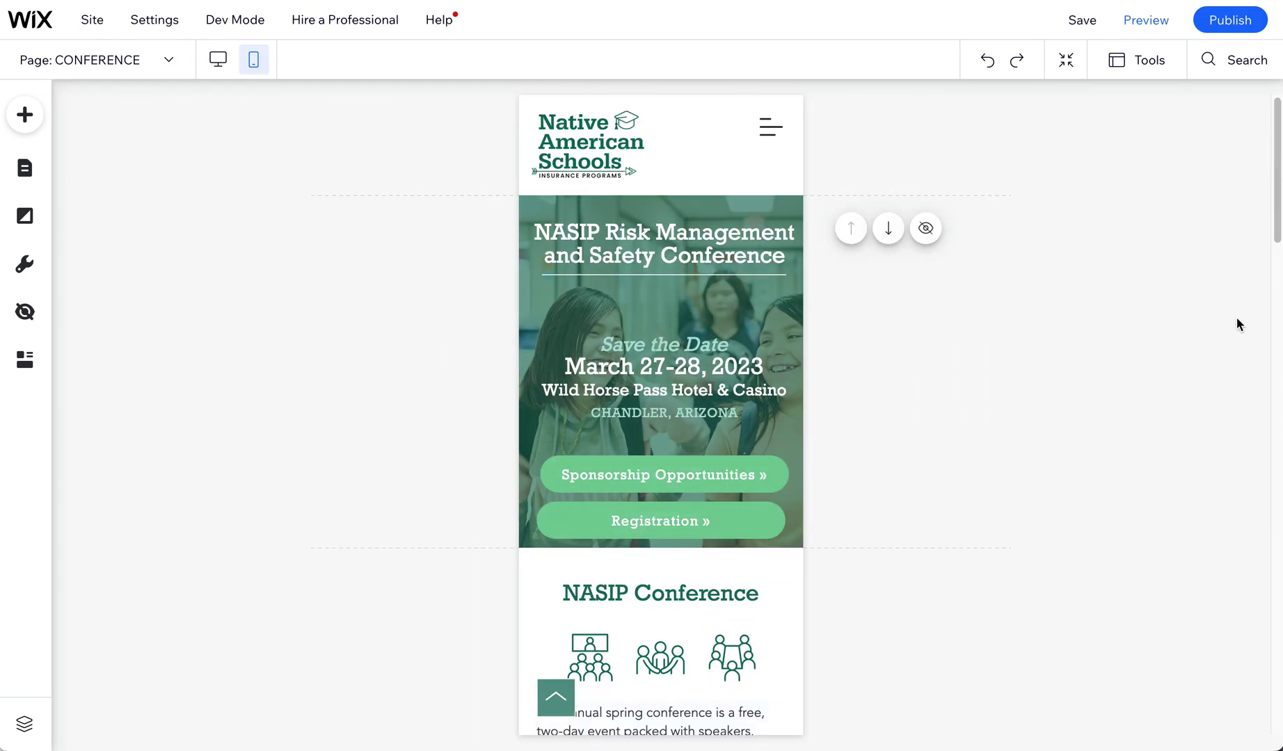
Step: Set the For more information contact text to center alignment in its mobile text settings
{"action": "left_click_drag", "start_coordinate": [1277, 225], "coordinate": [1253, 444]}
{"action": "left_click", "coordinate": [629, 417]}
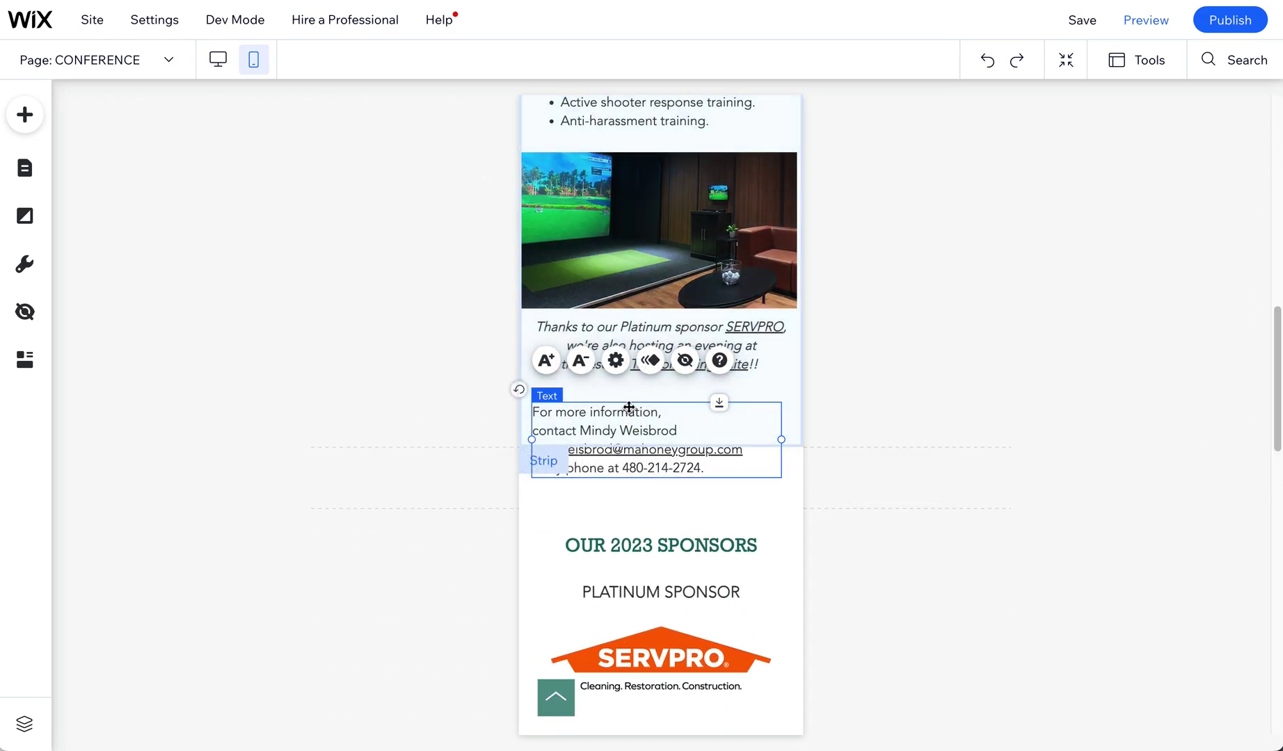
{"action": "left_click", "coordinate": [615, 361]}
{"action": "left_click", "coordinate": [335, 659]}
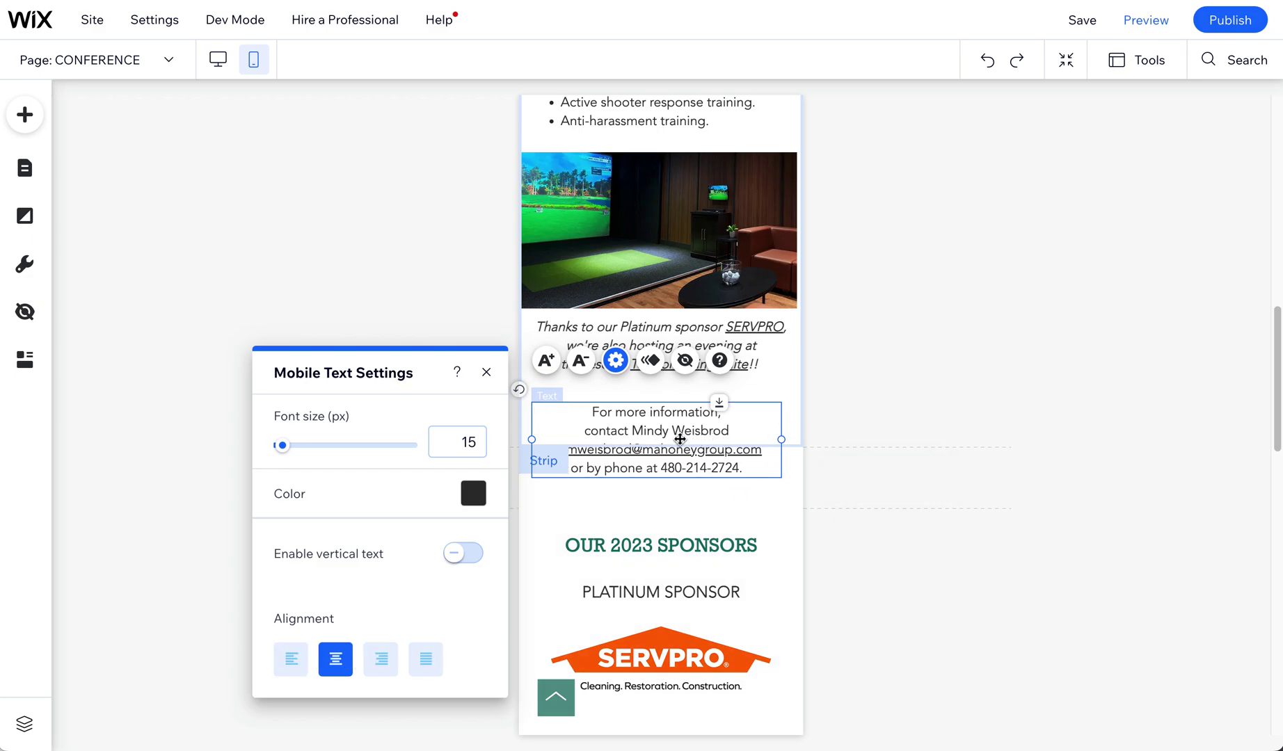
{"action": "left_click_drag", "start_coordinate": [679, 439], "coordinate": [670, 439]}
Step: Check the OUR 2023 SPONSORS and PLATINUM SPONSOR headings sit on the centre guide
{"action": "left_click", "coordinate": [678, 548]}
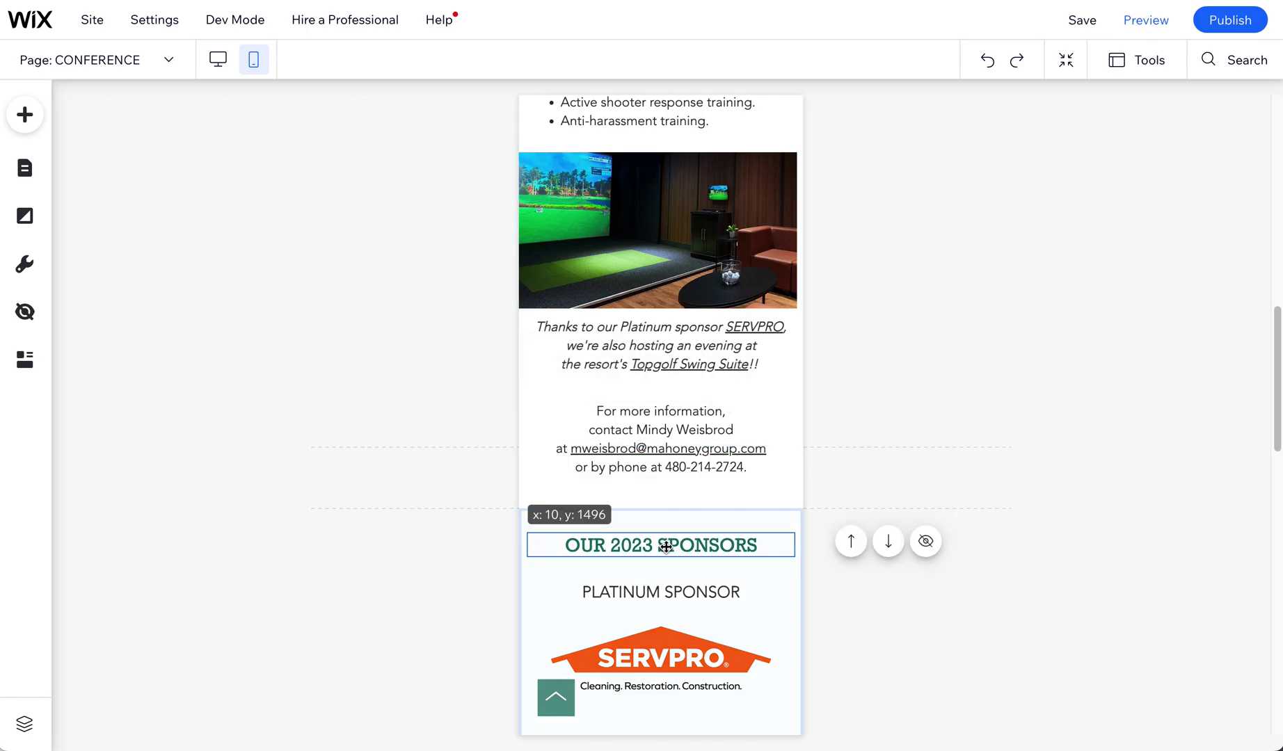
{"action": "left_click_drag", "start_coordinate": [680, 551], "coordinate": [678, 552]}
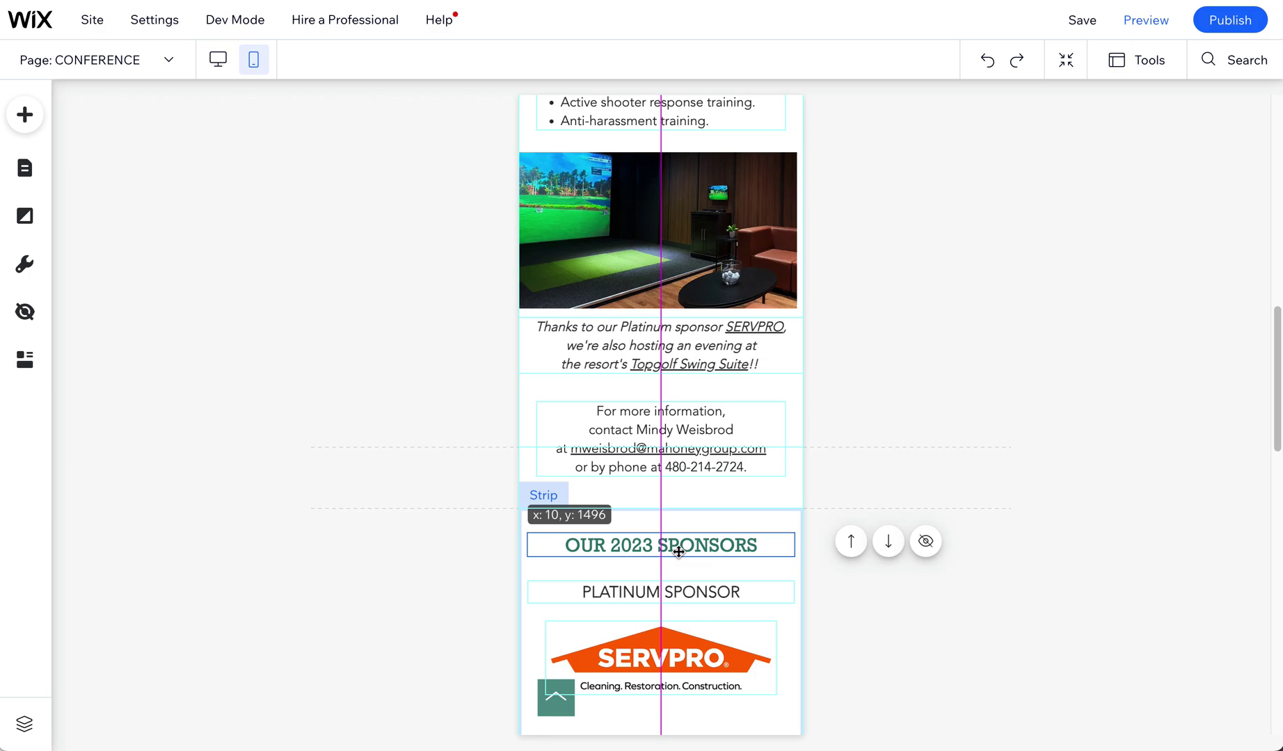
{"action": "left_click_drag", "start_coordinate": [678, 552], "coordinate": [667, 593]}
{"action": "left_click", "coordinate": [712, 591]}
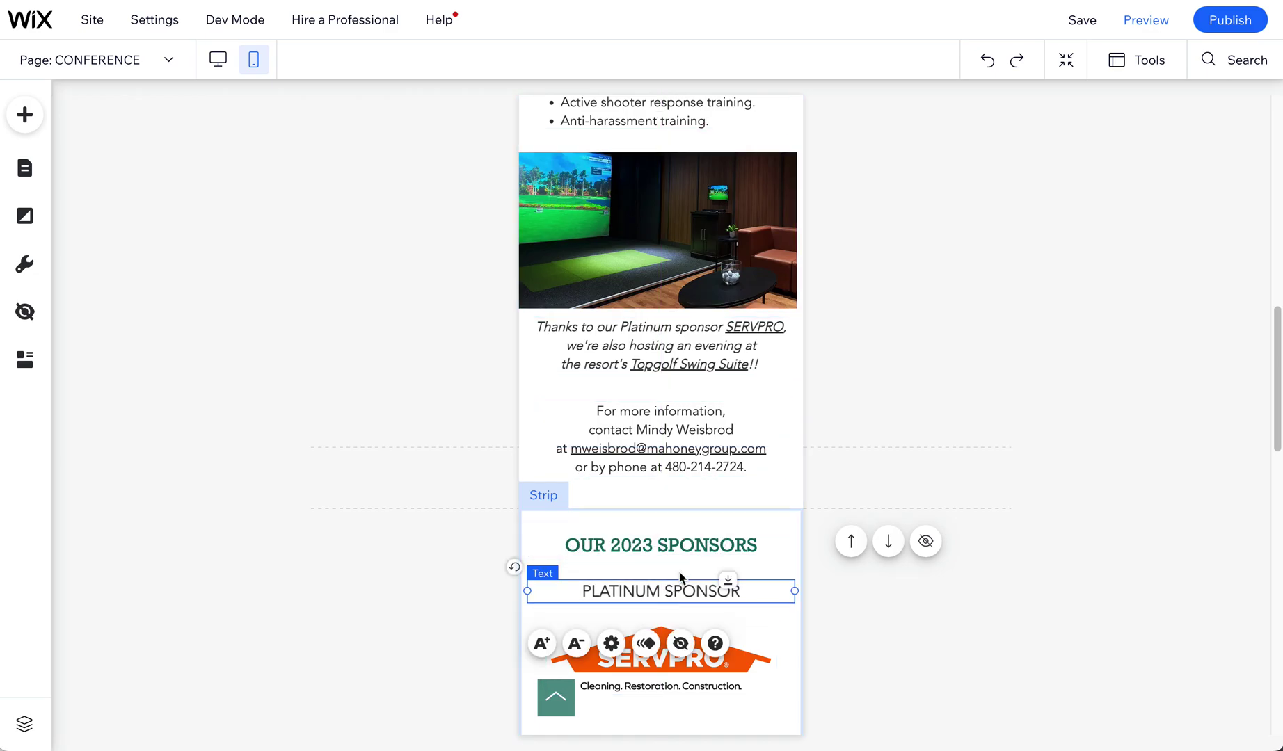
{"action": "scroll", "coordinate": [760, 624], "scroll_direction": "up", "scroll_amount": 10}
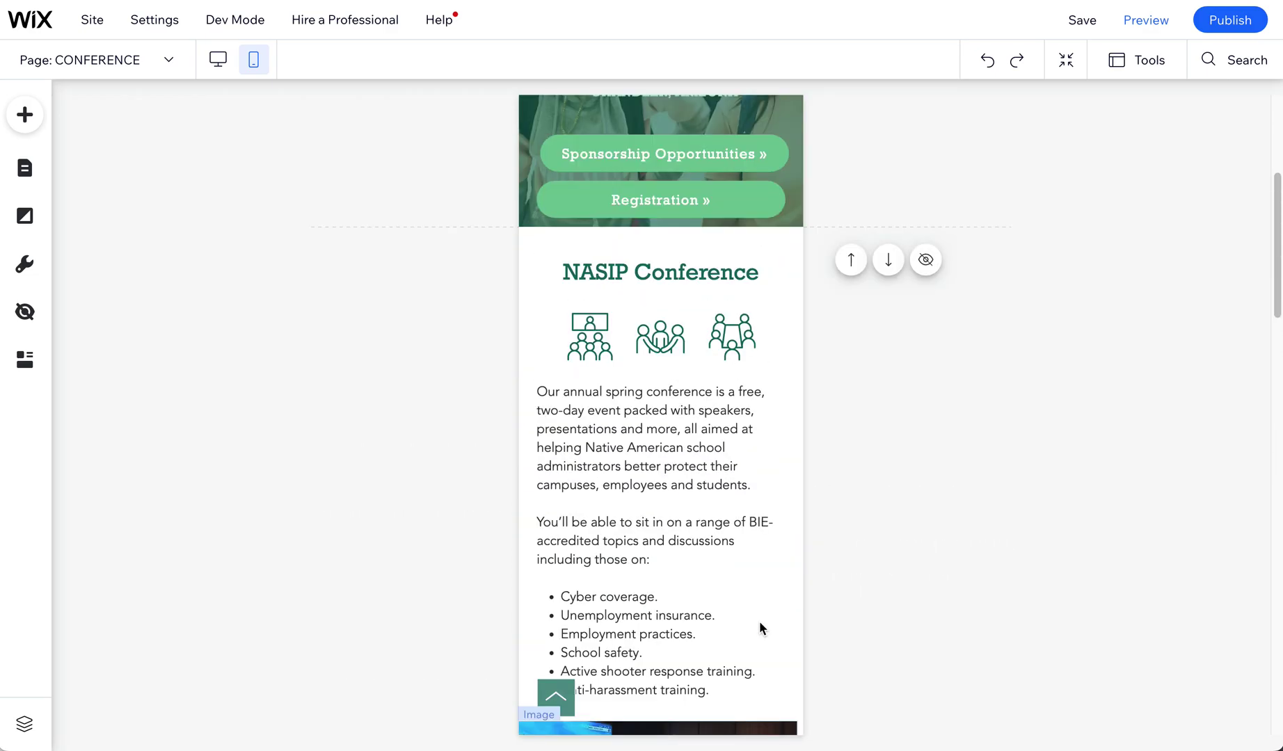
Step: Publish the site after checking the Sponsorship Opportunities and Registration buttons, then return to desktop view
{"action": "scroll", "coordinate": [759, 623], "scroll_direction": "up", "scroll_amount": 3}
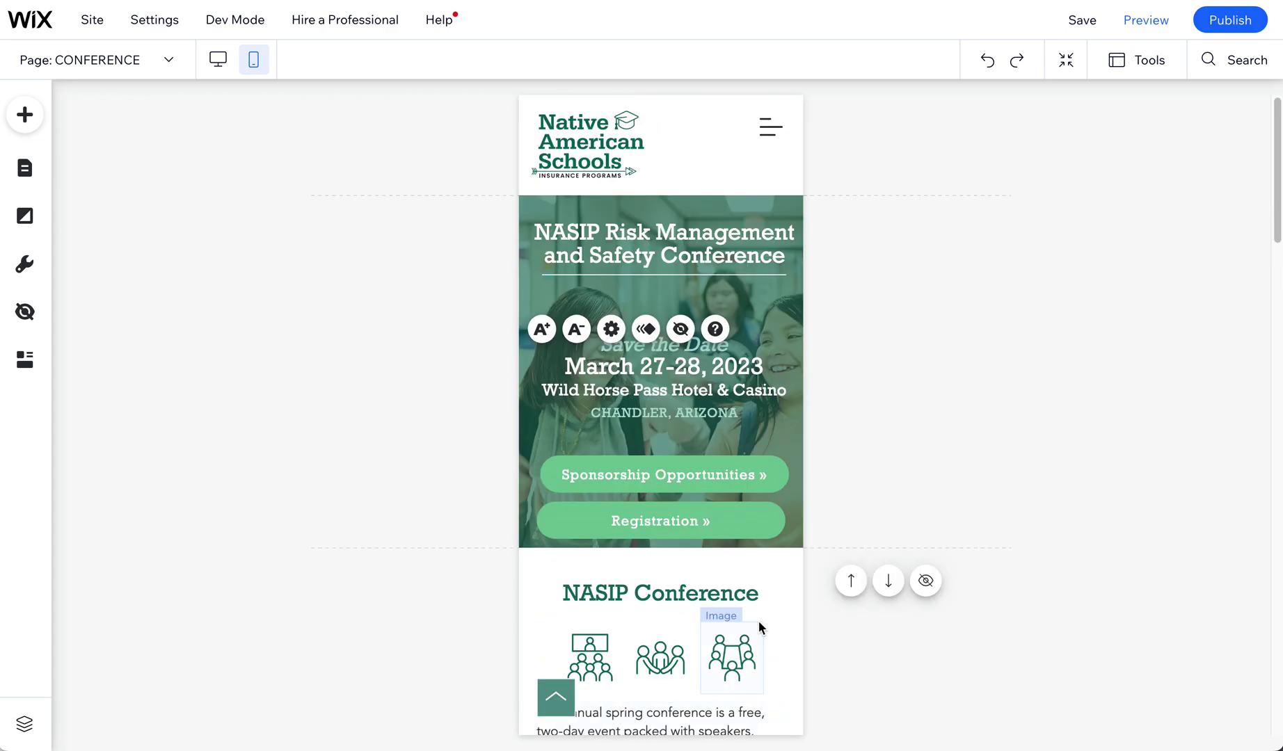
{"action": "left_click", "coordinate": [1219, 19]}
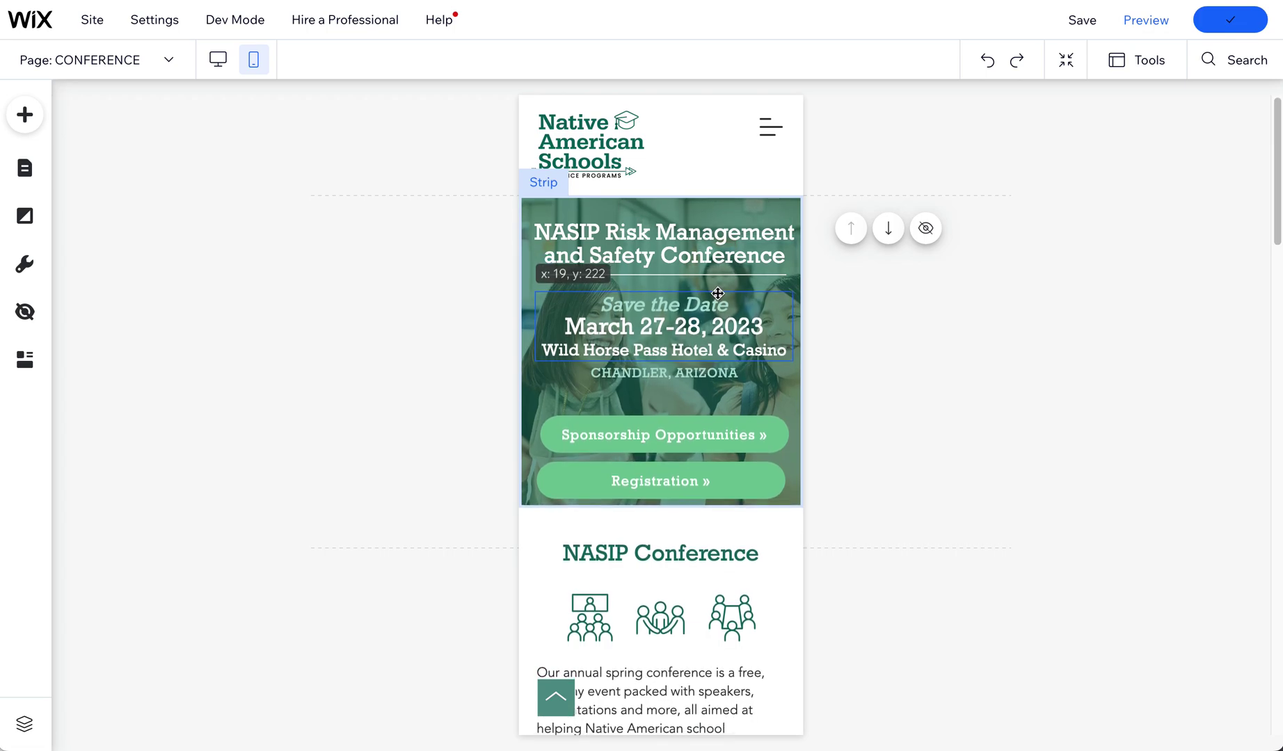
{"action": "left_click", "coordinate": [723, 432]}
{"action": "left_click", "coordinate": [707, 480], "text": "shift"}
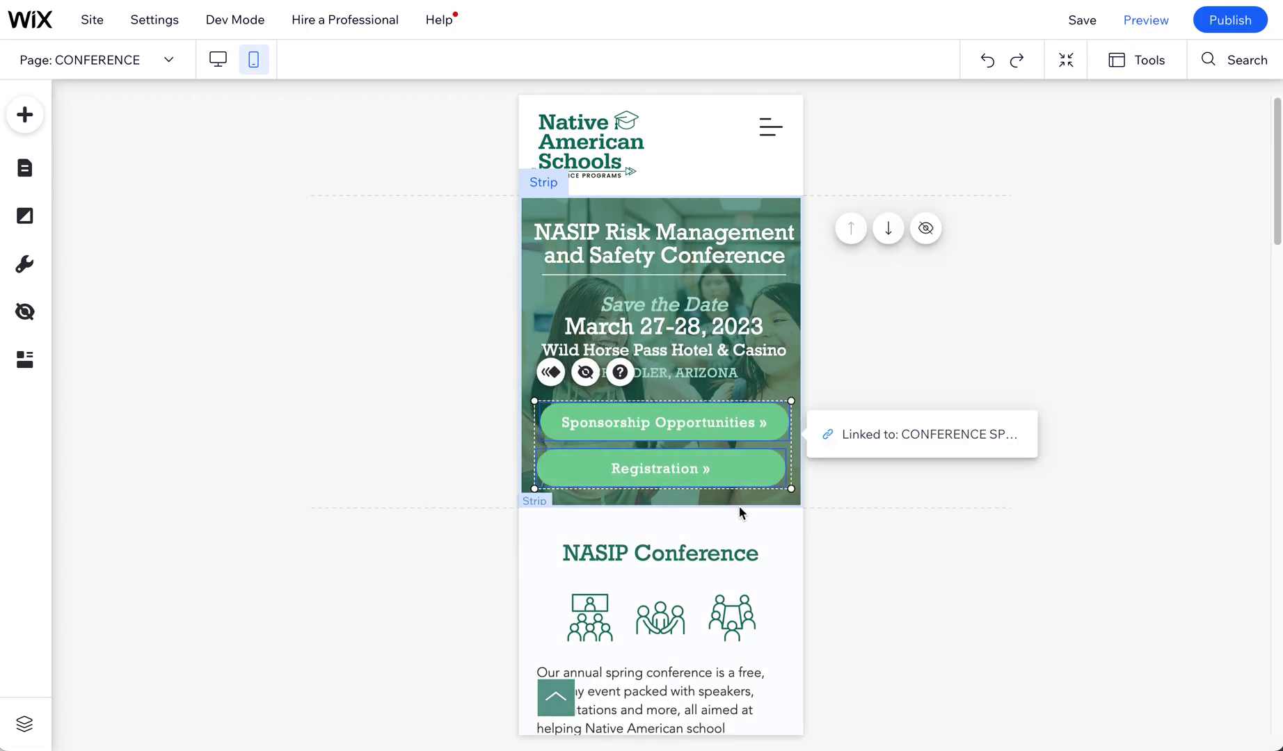
{"action": "left_click", "coordinate": [886, 565]}
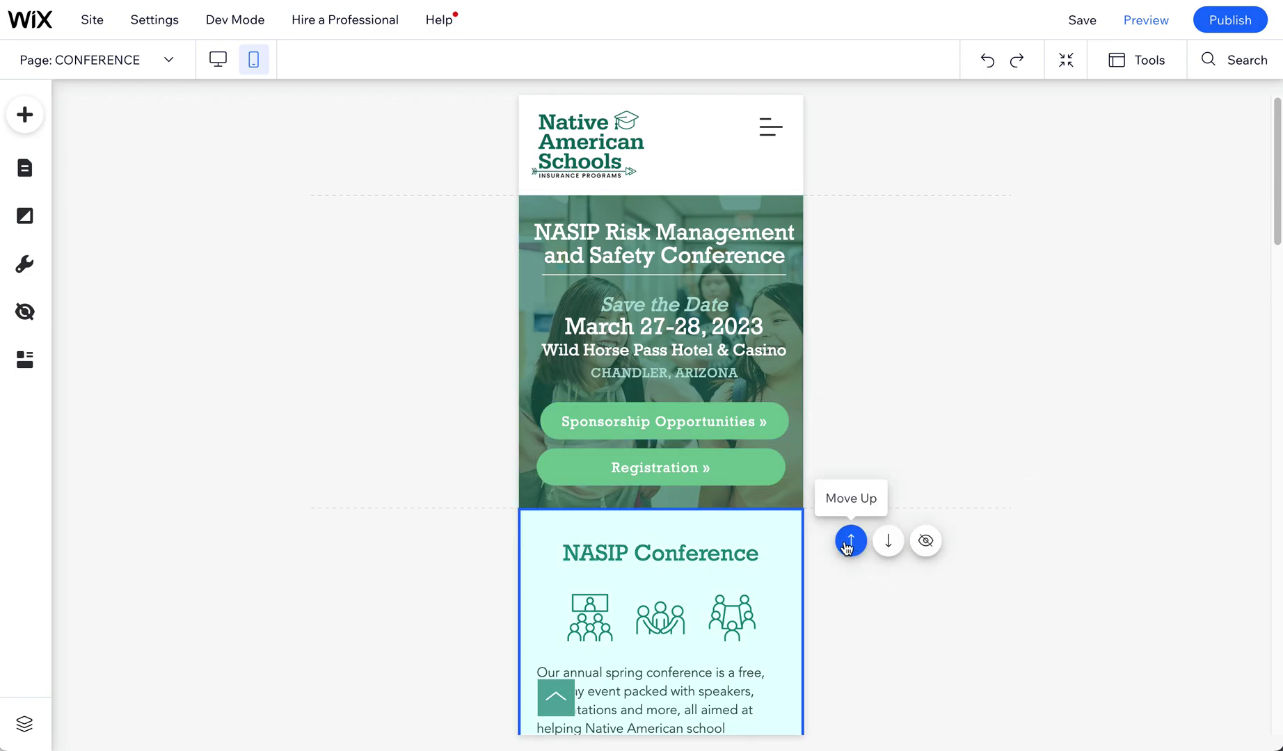
{"action": "left_click", "coordinate": [1230, 25]}
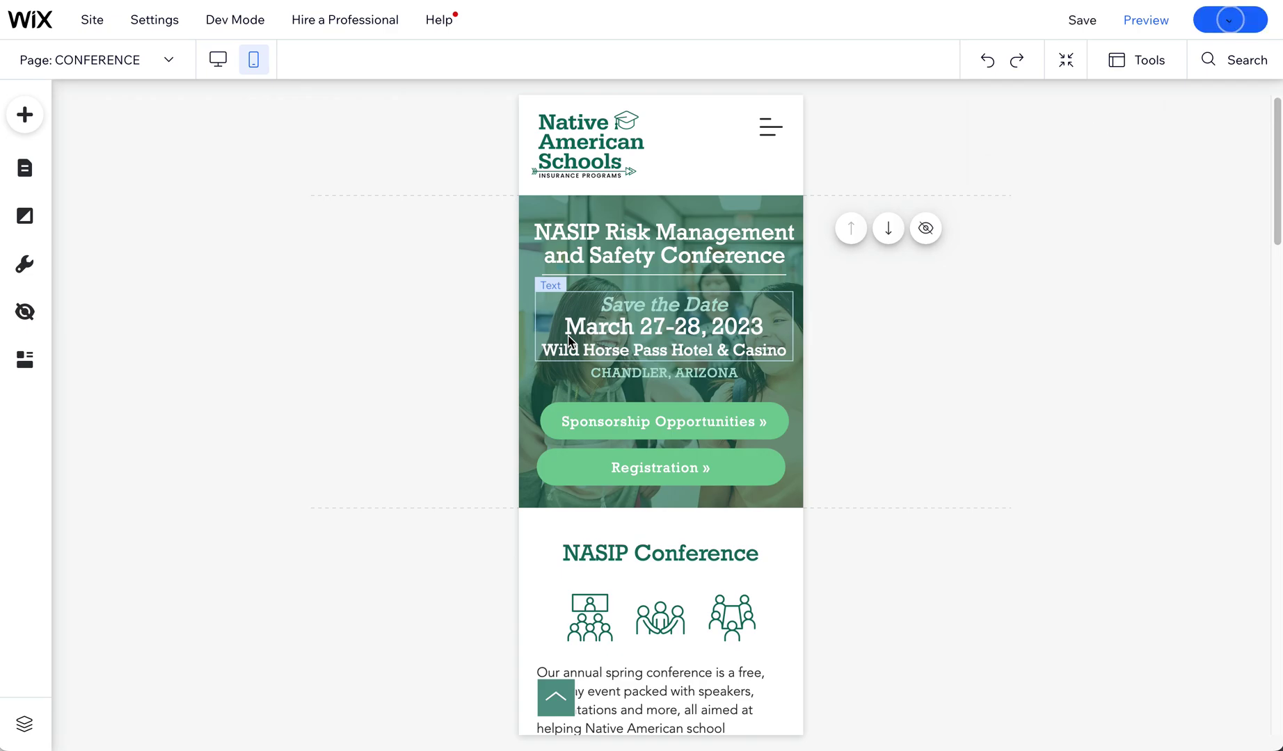
{"action": "left_click", "coordinate": [218, 60]}
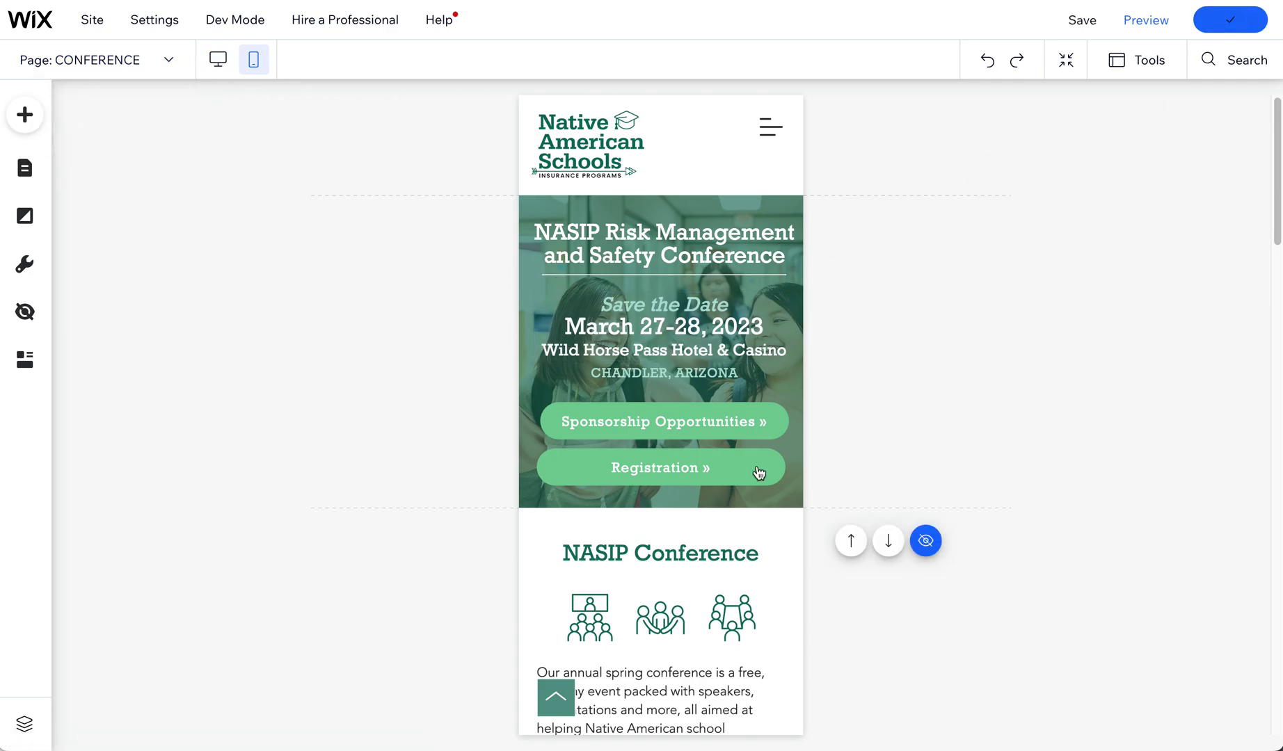
Step: Review the sponsor logo rows in desktop and mobile layouts, then republish the site from desktop
{"action": "scroll", "coordinate": [1259, 355], "scroll_direction": "down", "scroll_amount": 10}
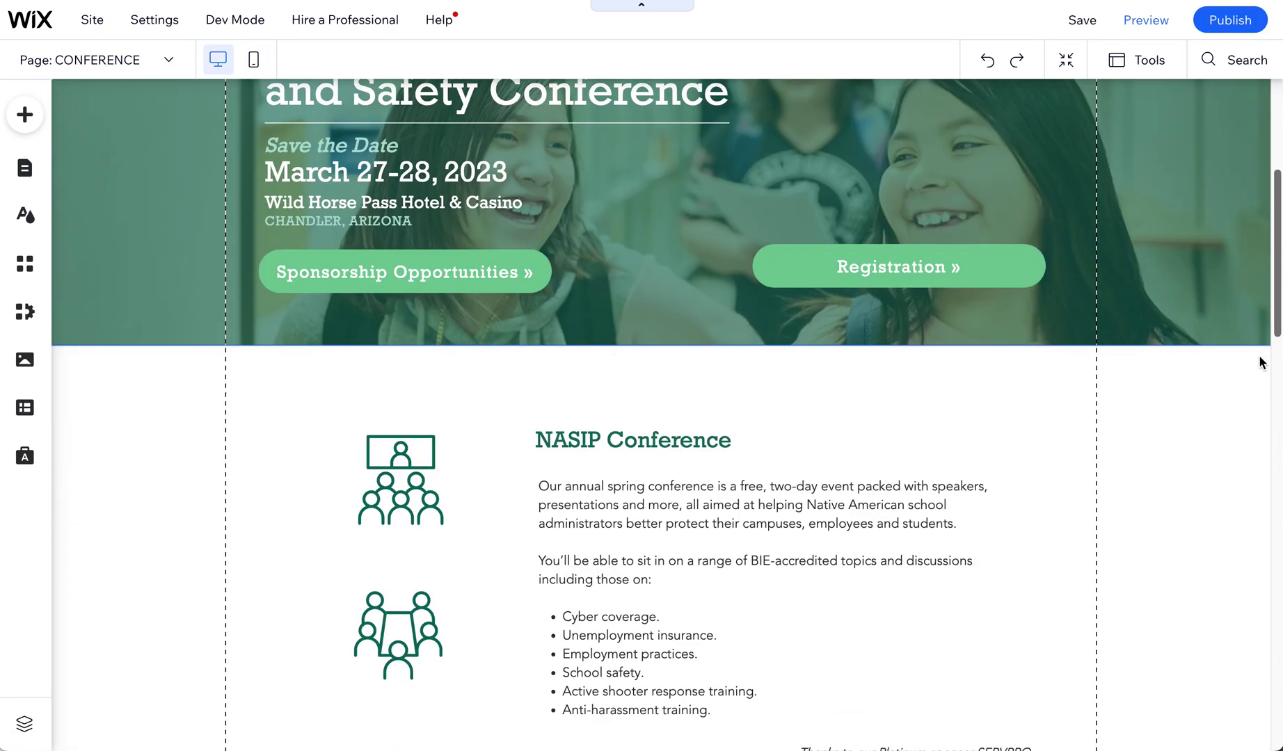
{"action": "scroll", "coordinate": [1235, 477], "scroll_direction": "down", "scroll_amount": 5}
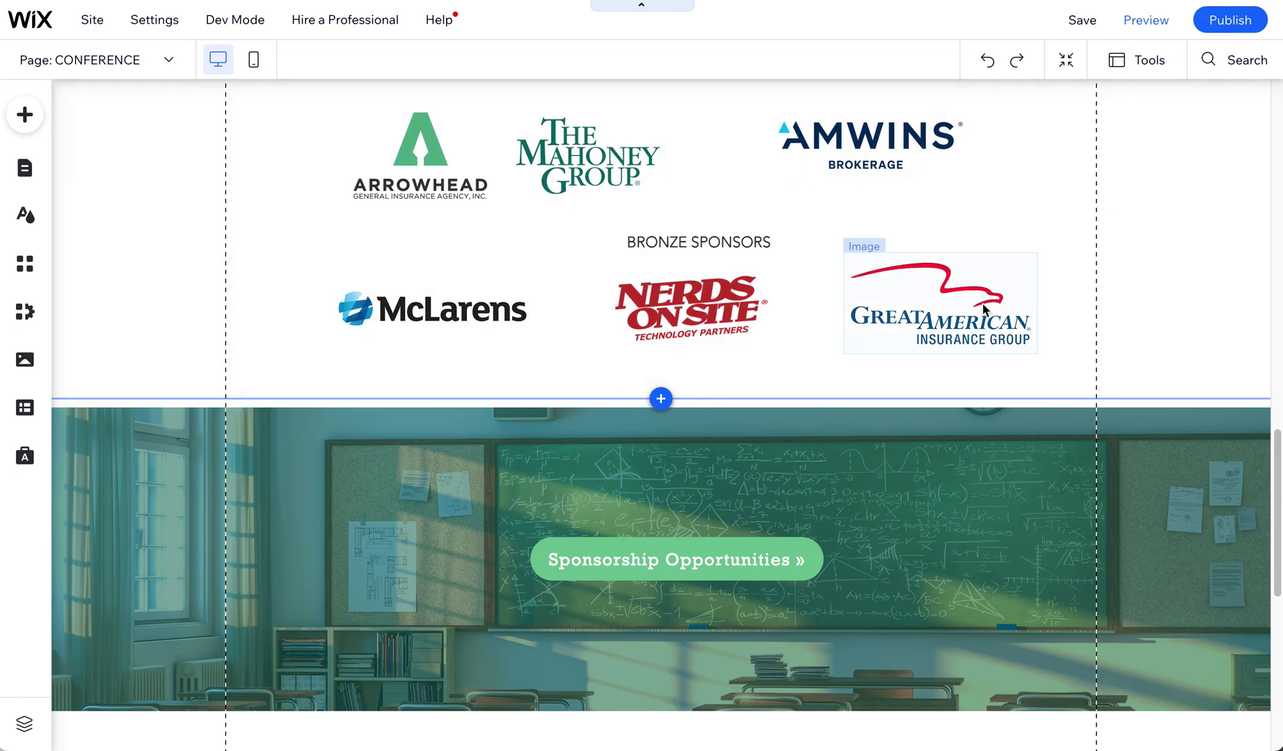
{"action": "left_click", "coordinate": [254, 61]}
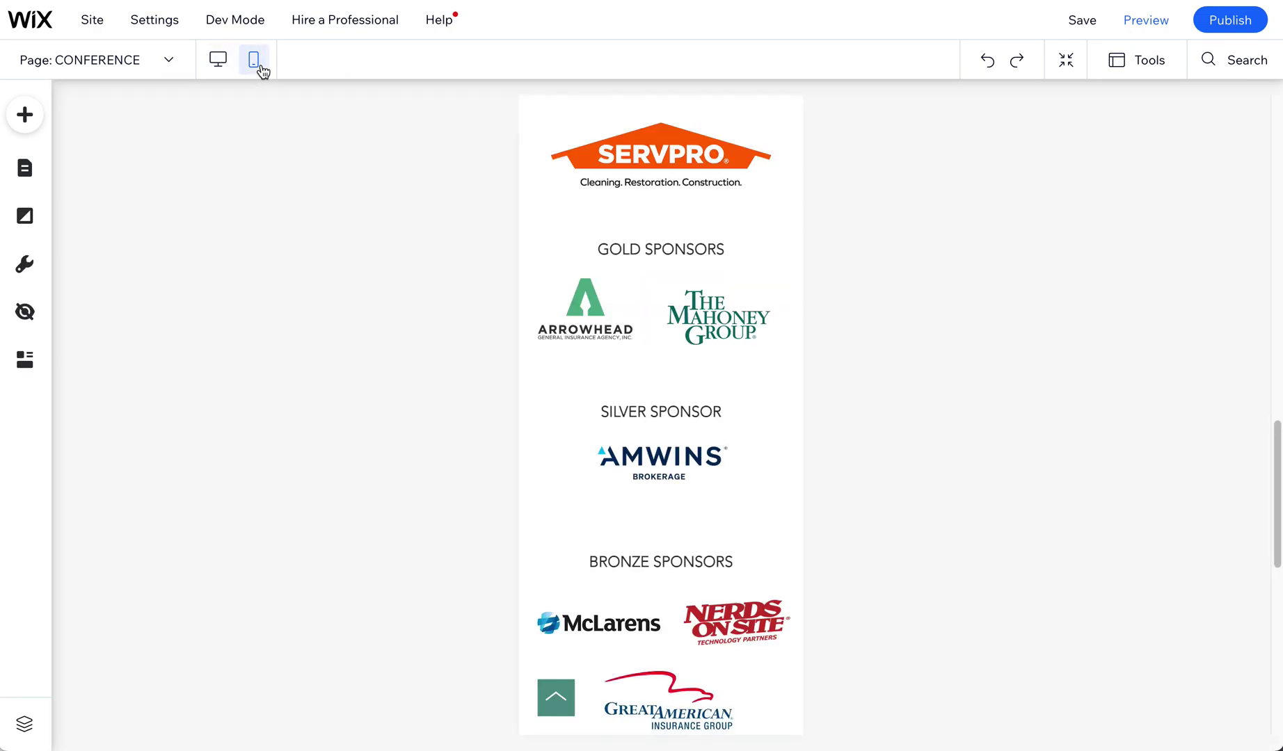
{"action": "left_click", "coordinate": [218, 61]}
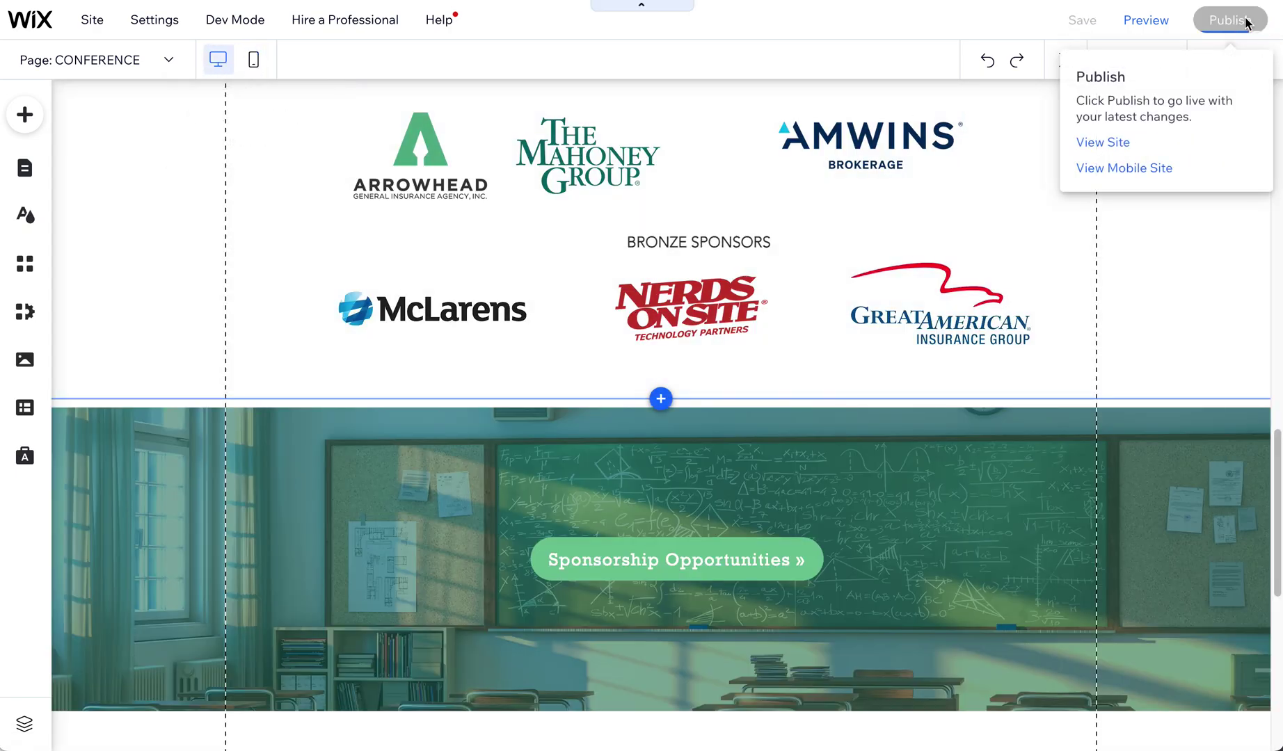
{"action": "left_click", "coordinate": [1230, 20]}
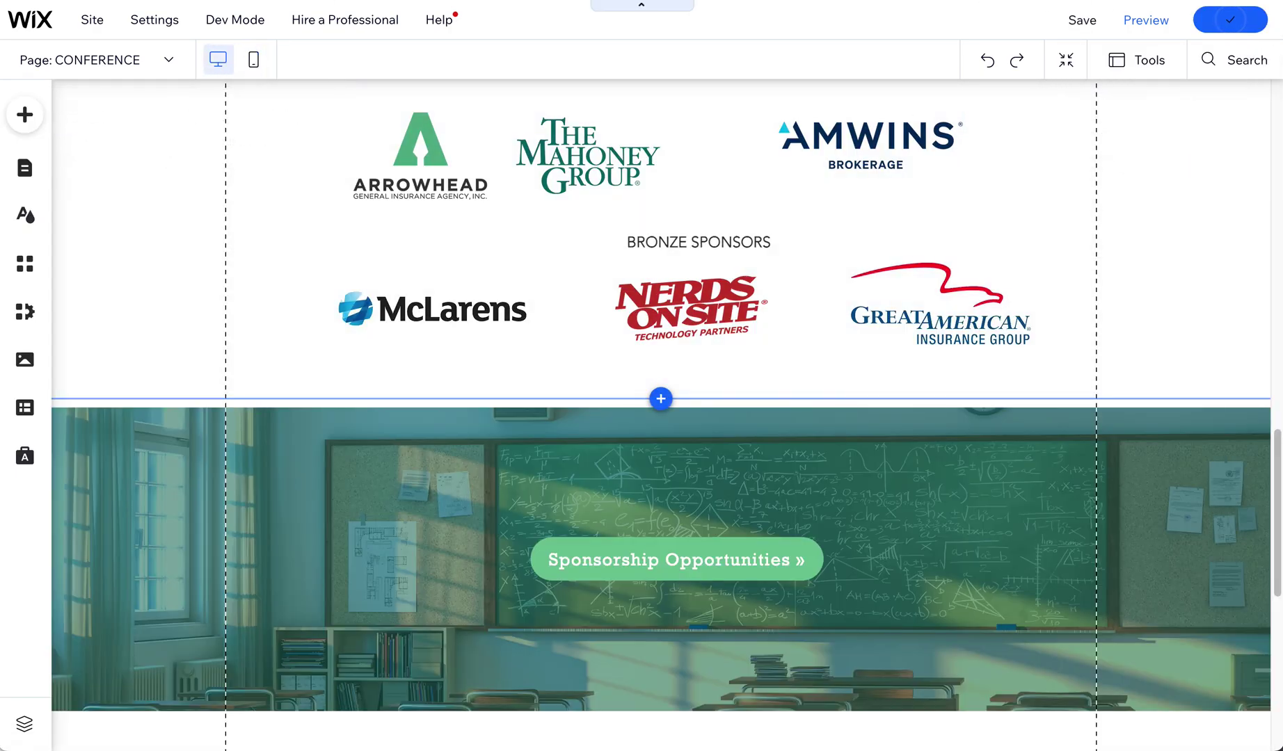